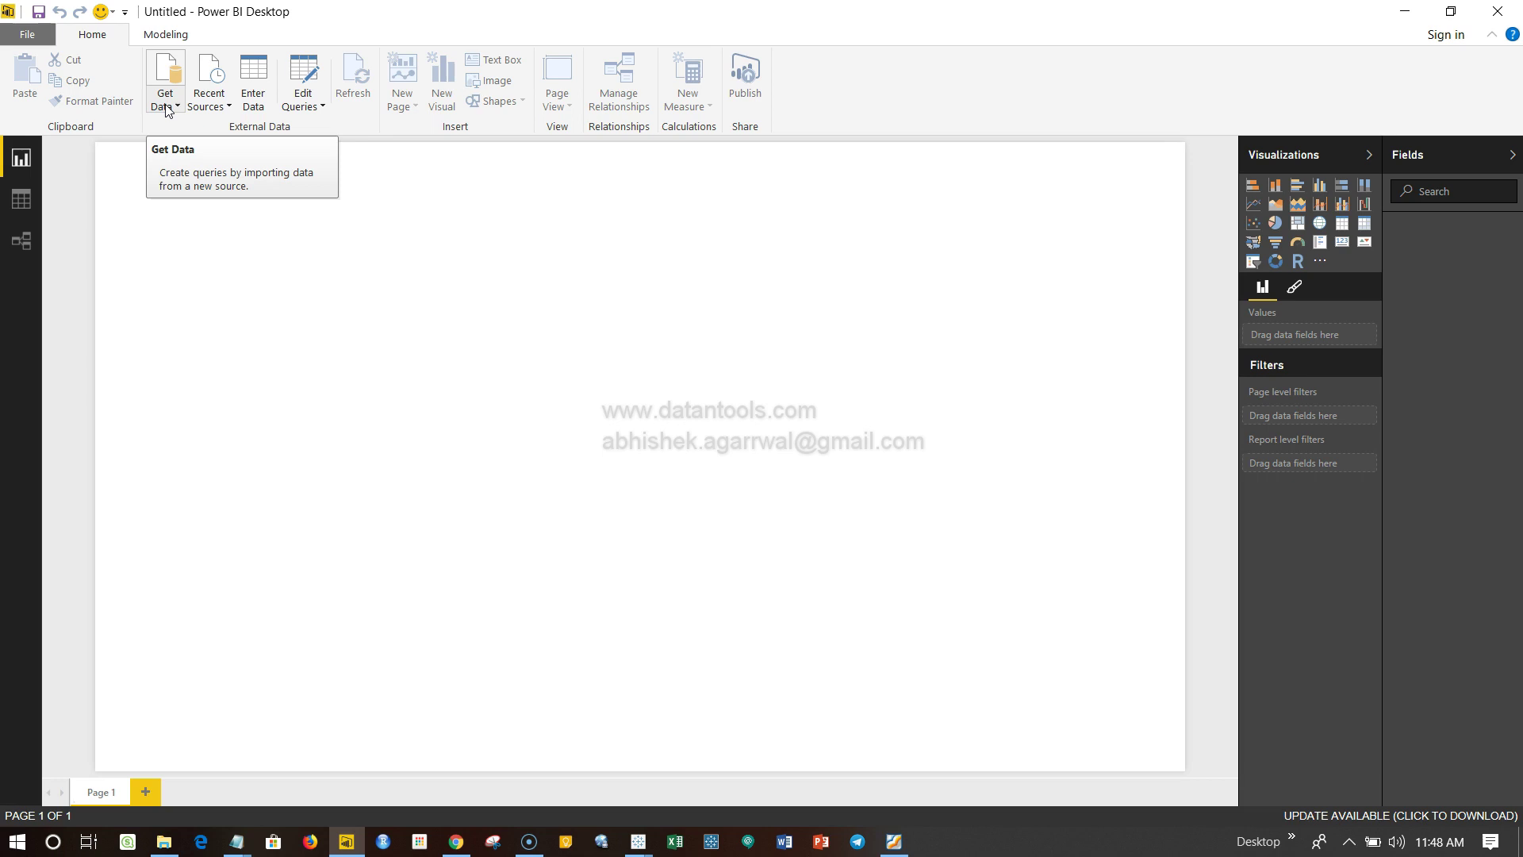
Open the Get Data dropdown and its More... list of all data sources.
click(167, 111)
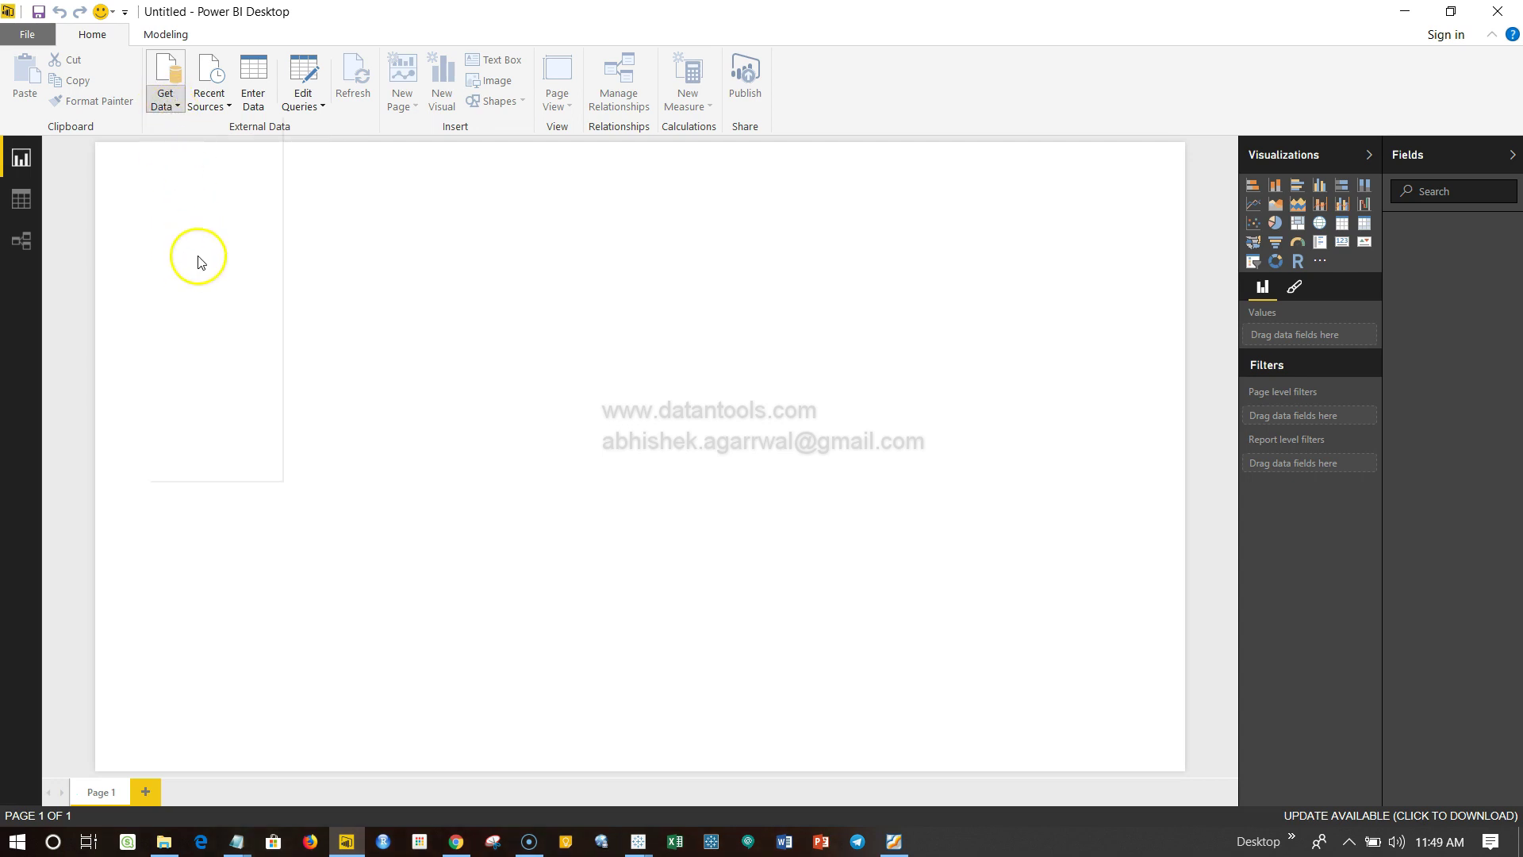
click(170, 107)
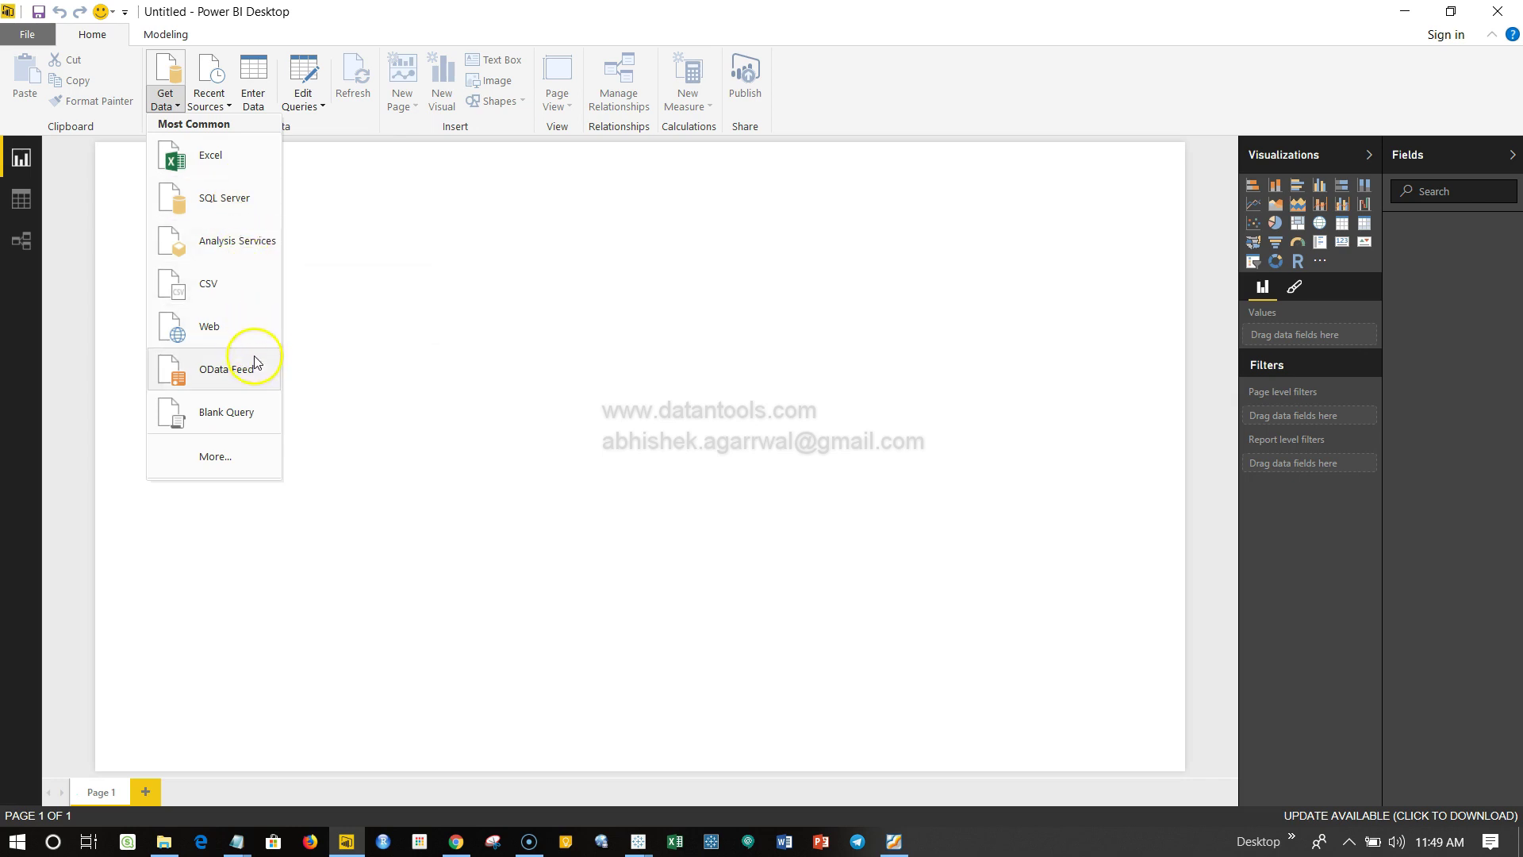
Browse the full Get Data catalogue and select CSV as the source type.
click(254, 464)
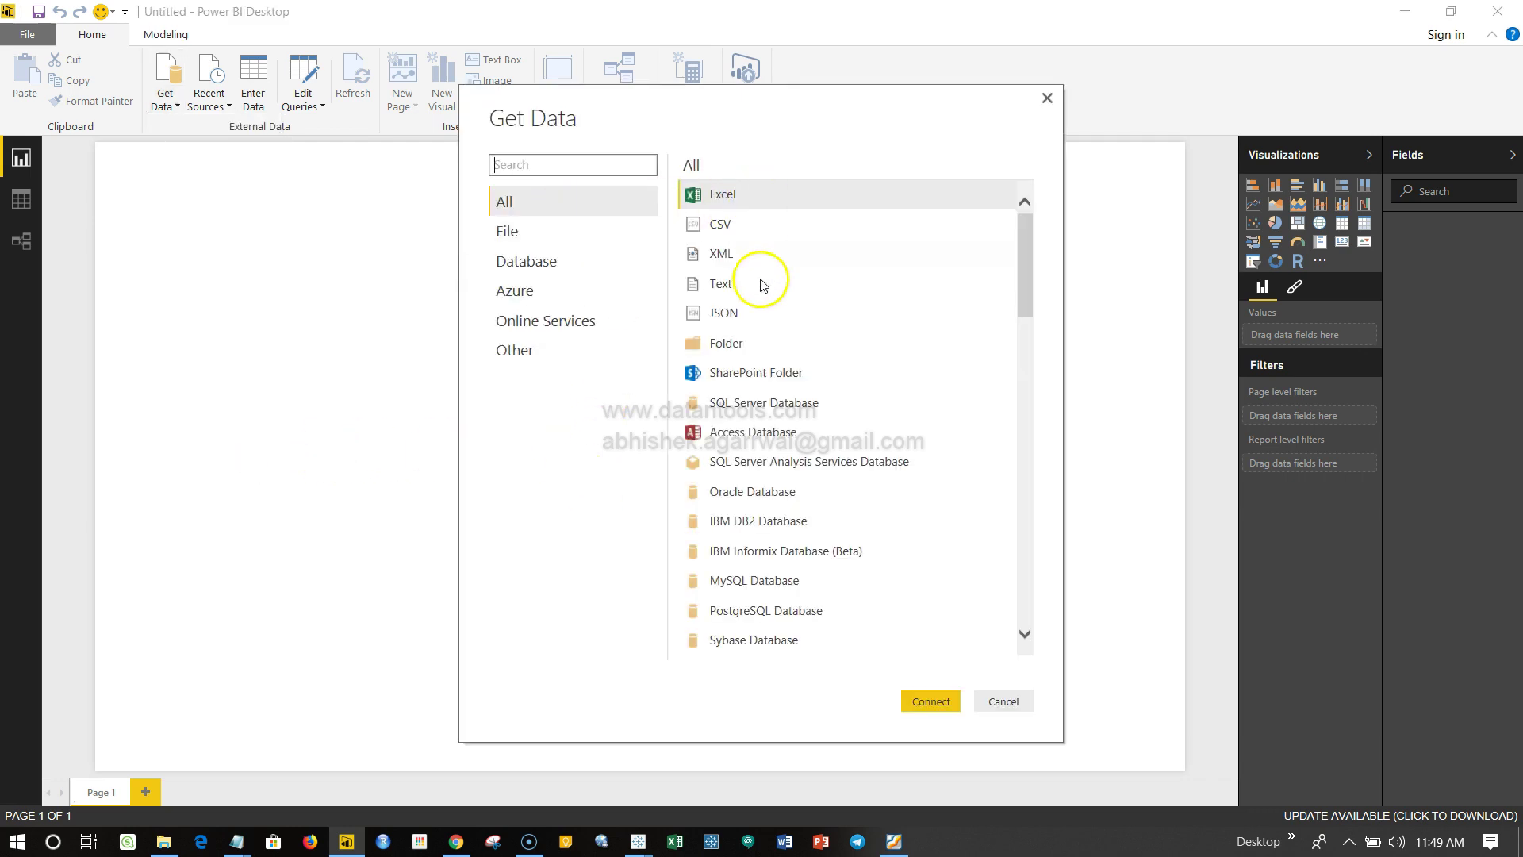
scroll(784, 519, down, 3)
scroll(784, 519, down, 3)
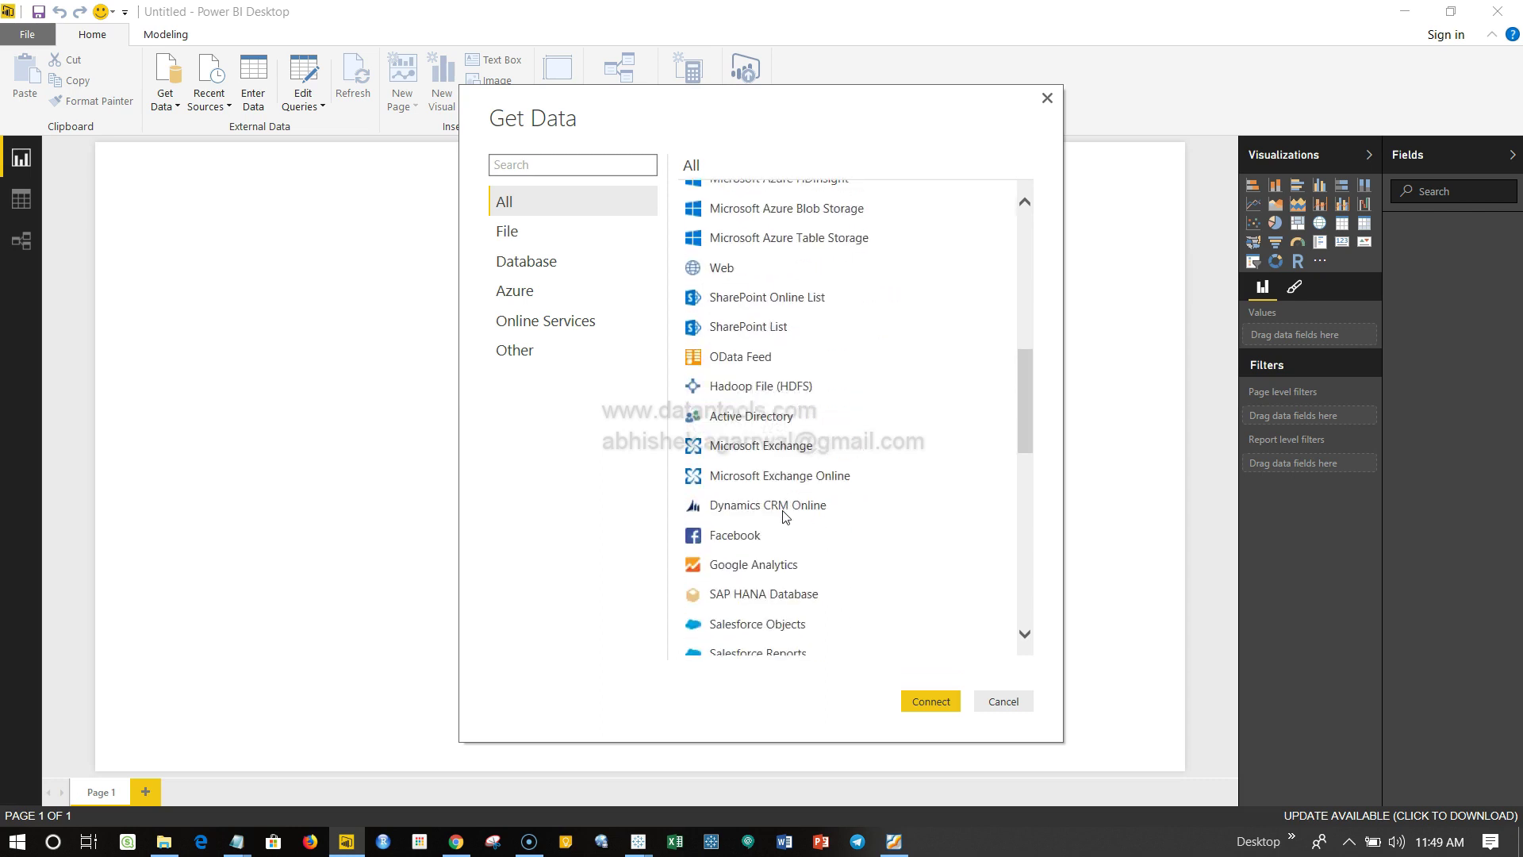
scroll(784, 519, down, 3)
scroll(784, 519, down, 3)
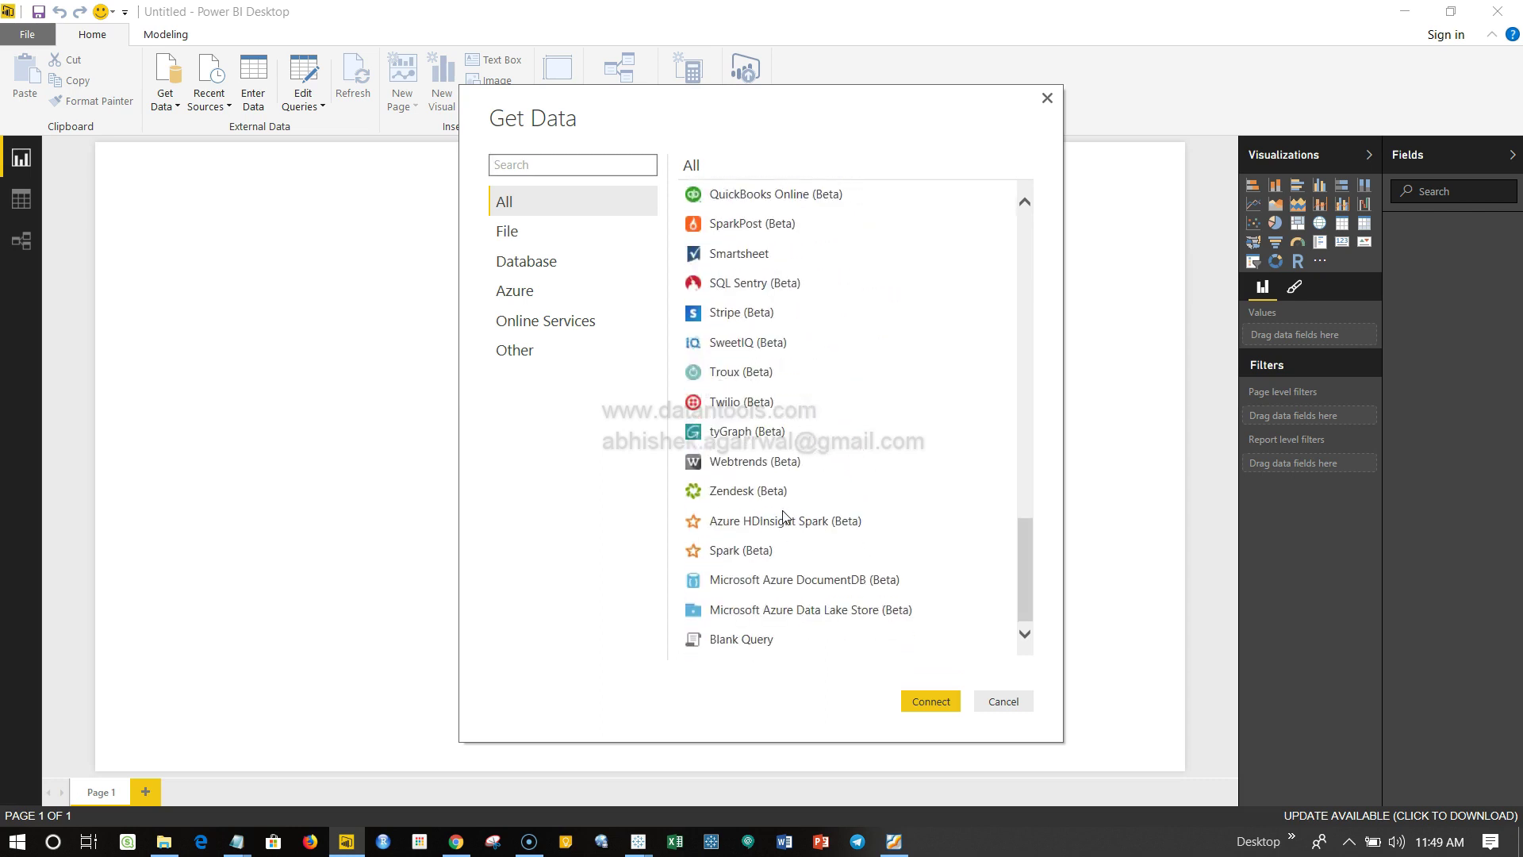
scroll(785, 520, up, 5)
scroll(784, 519, up, 5)
scroll(784, 518, up, 3)
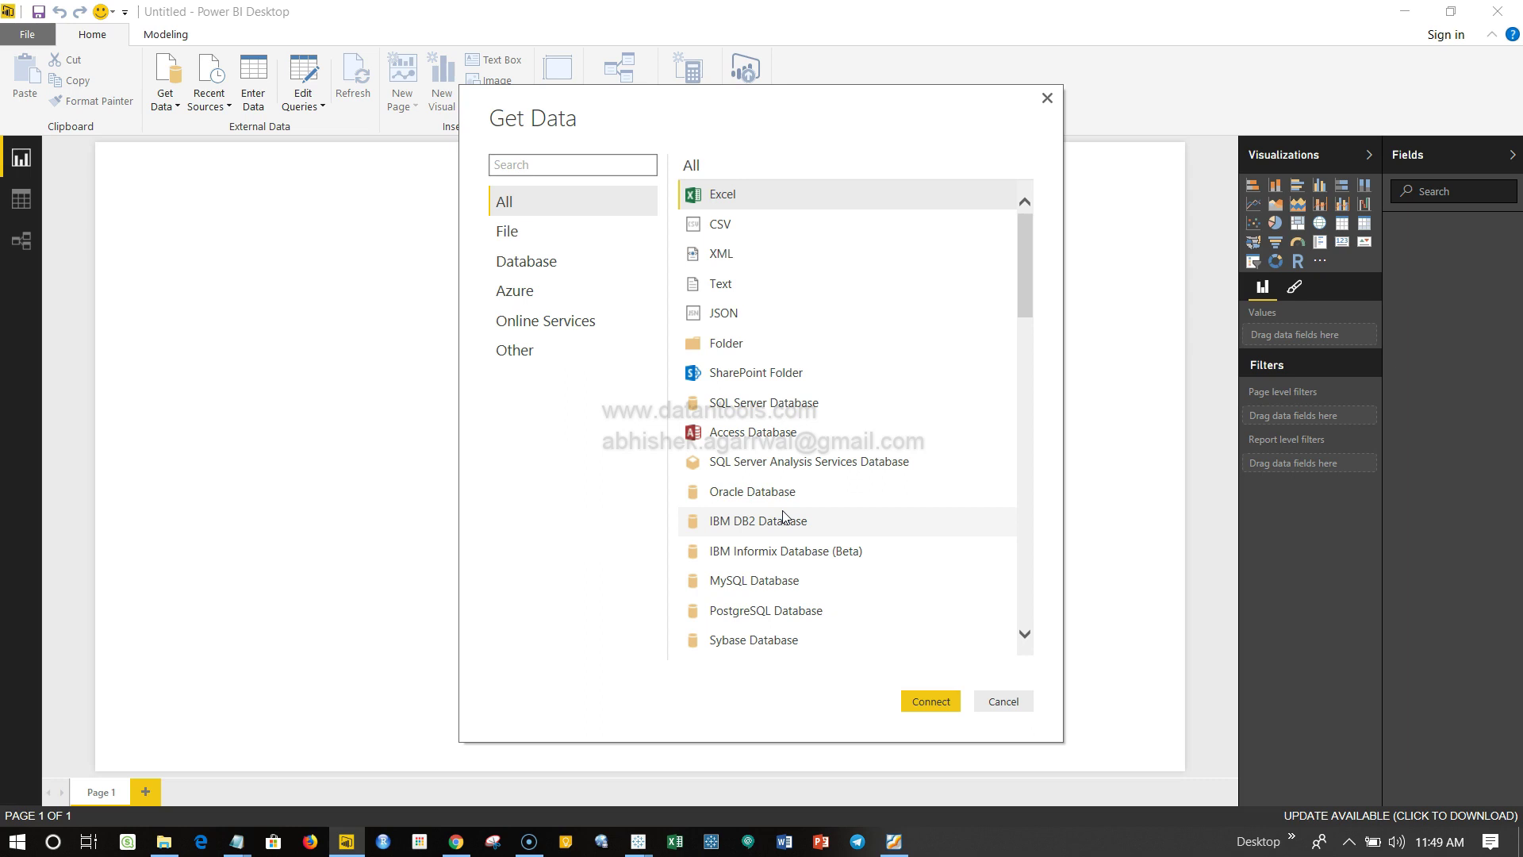
scroll(785, 519, down, 5)
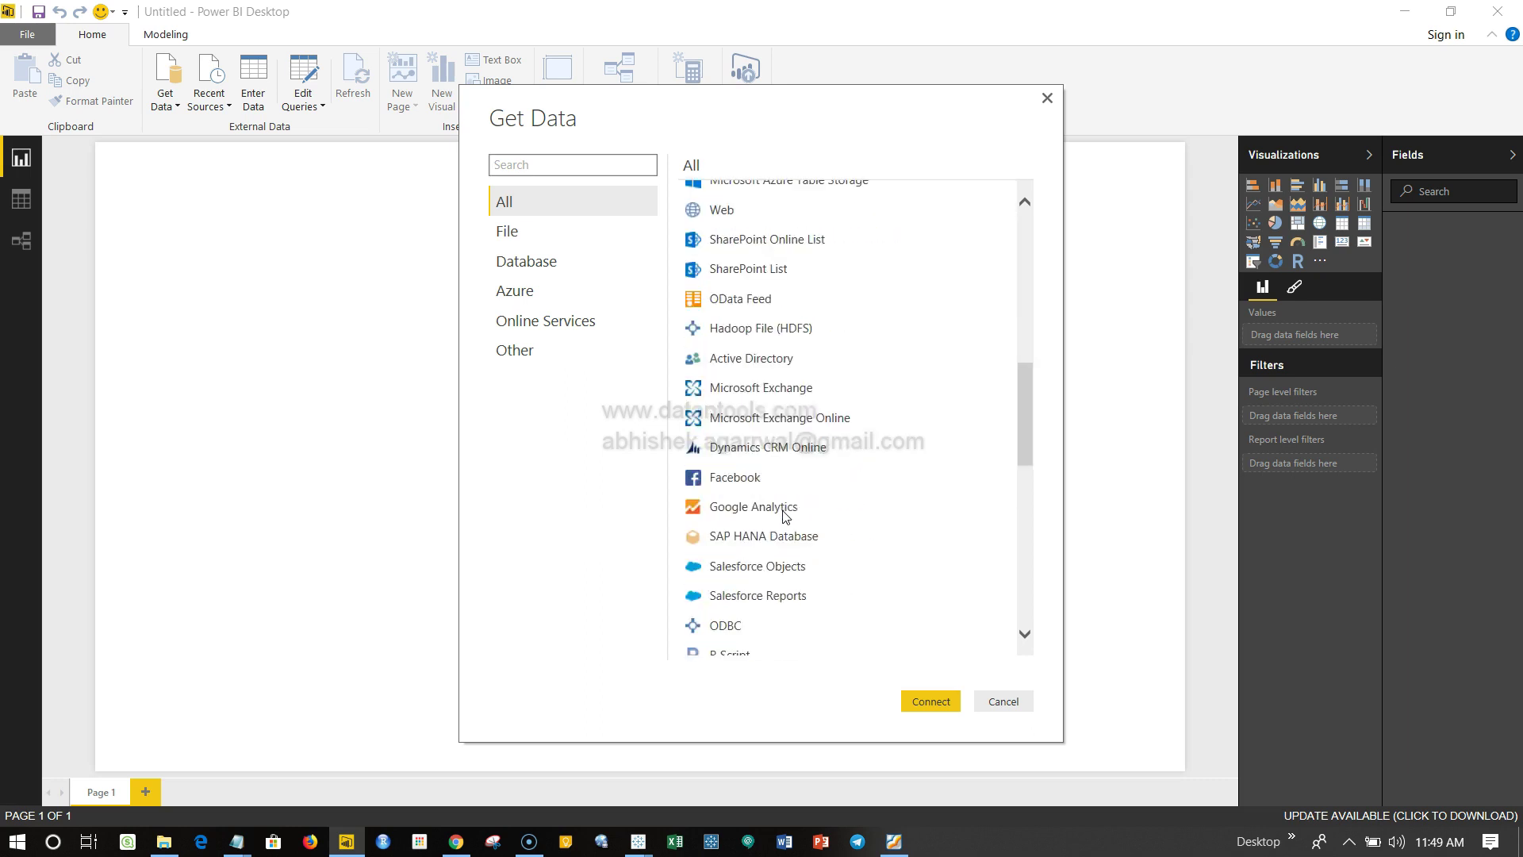
scroll(783, 518, down, 5)
scroll(784, 520, down, 3)
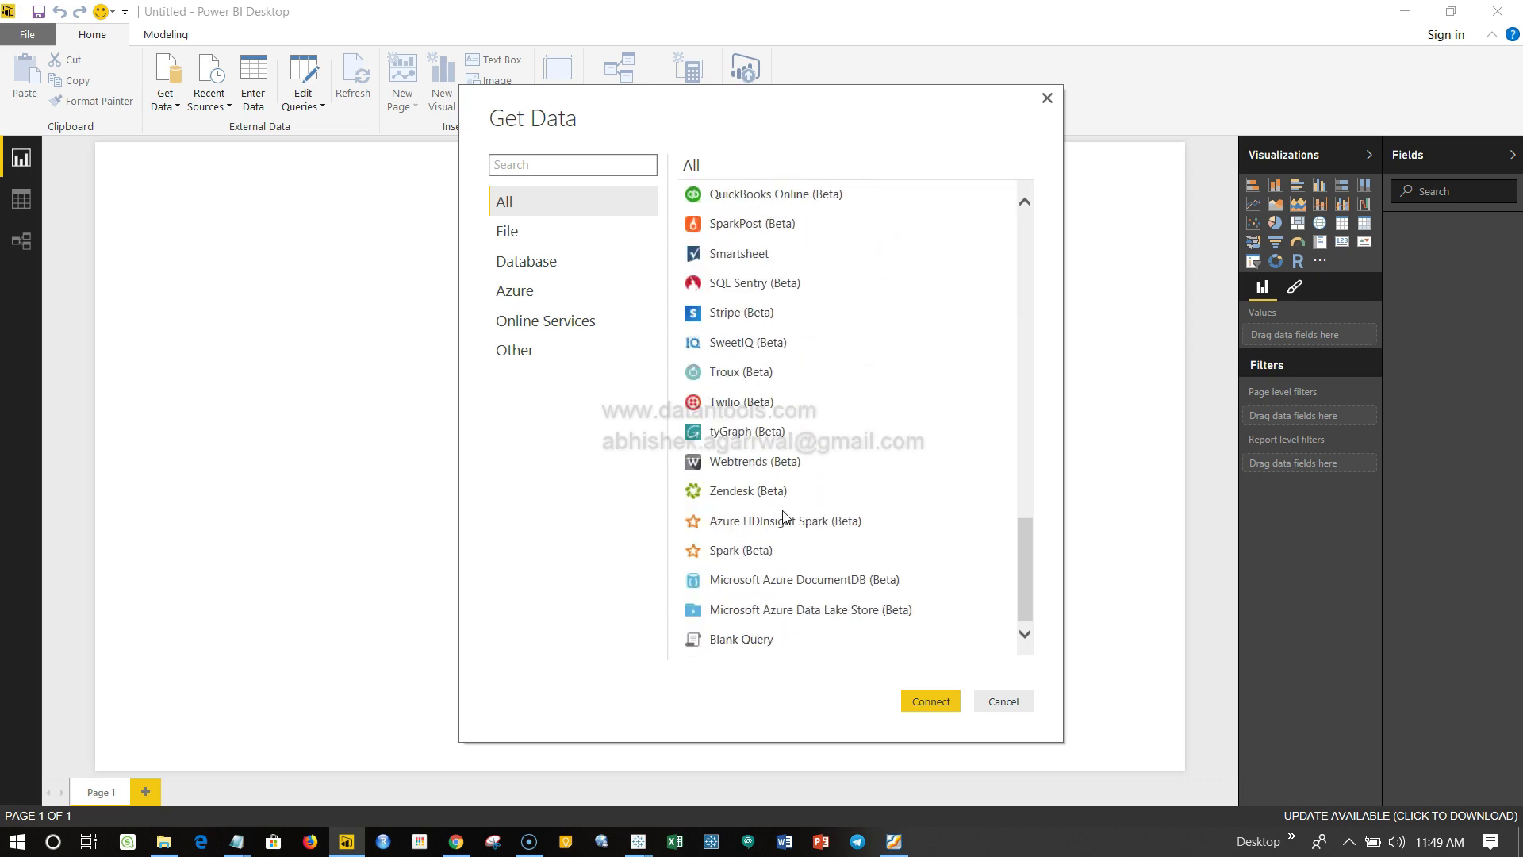
scroll(784, 519, up, 5)
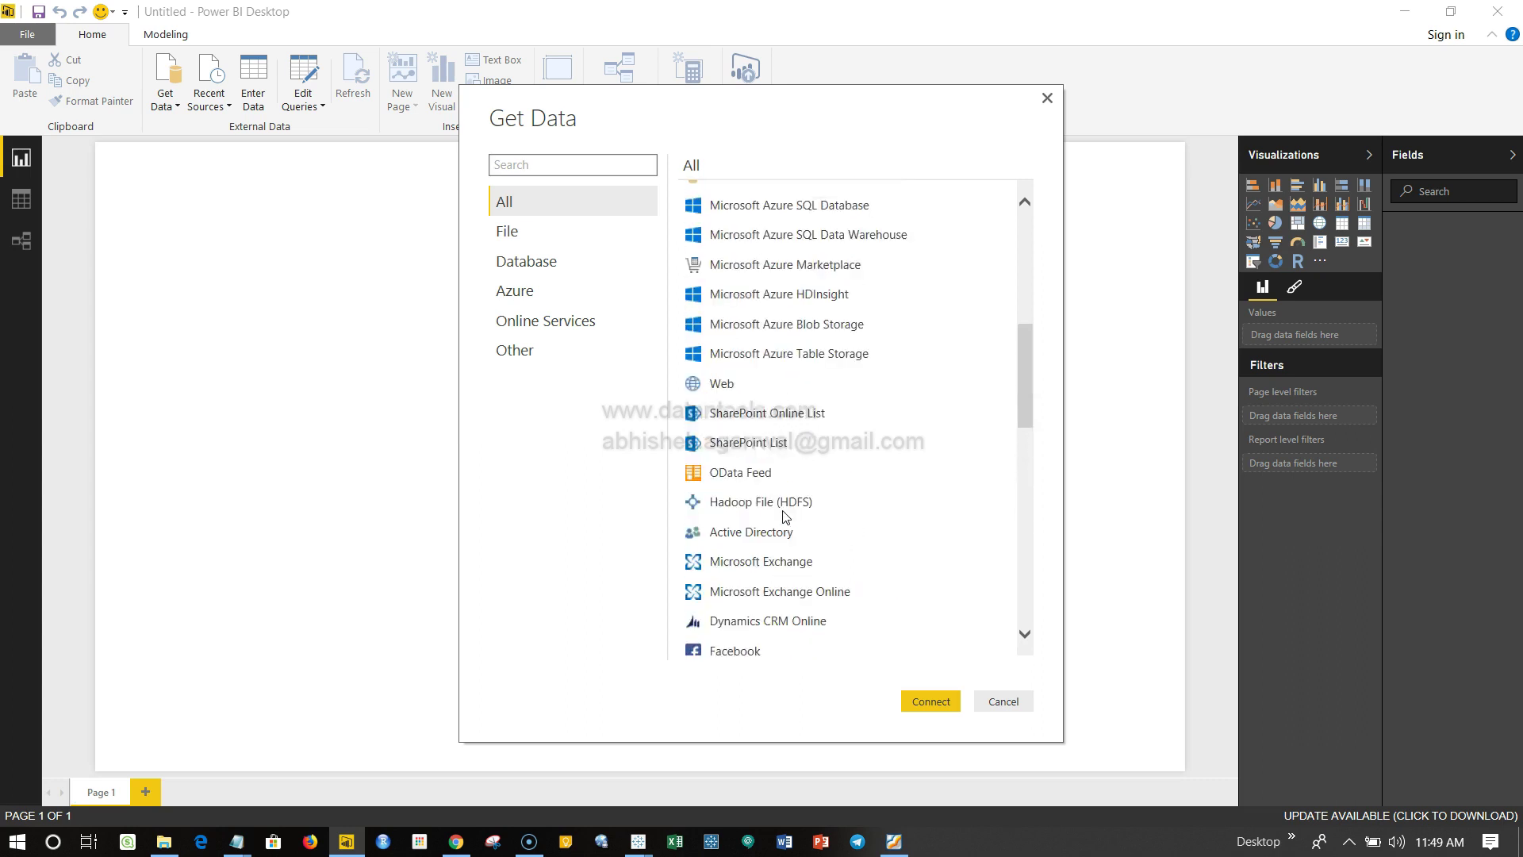
scroll(784, 519, up, 4)
scroll(784, 519, up, 4)
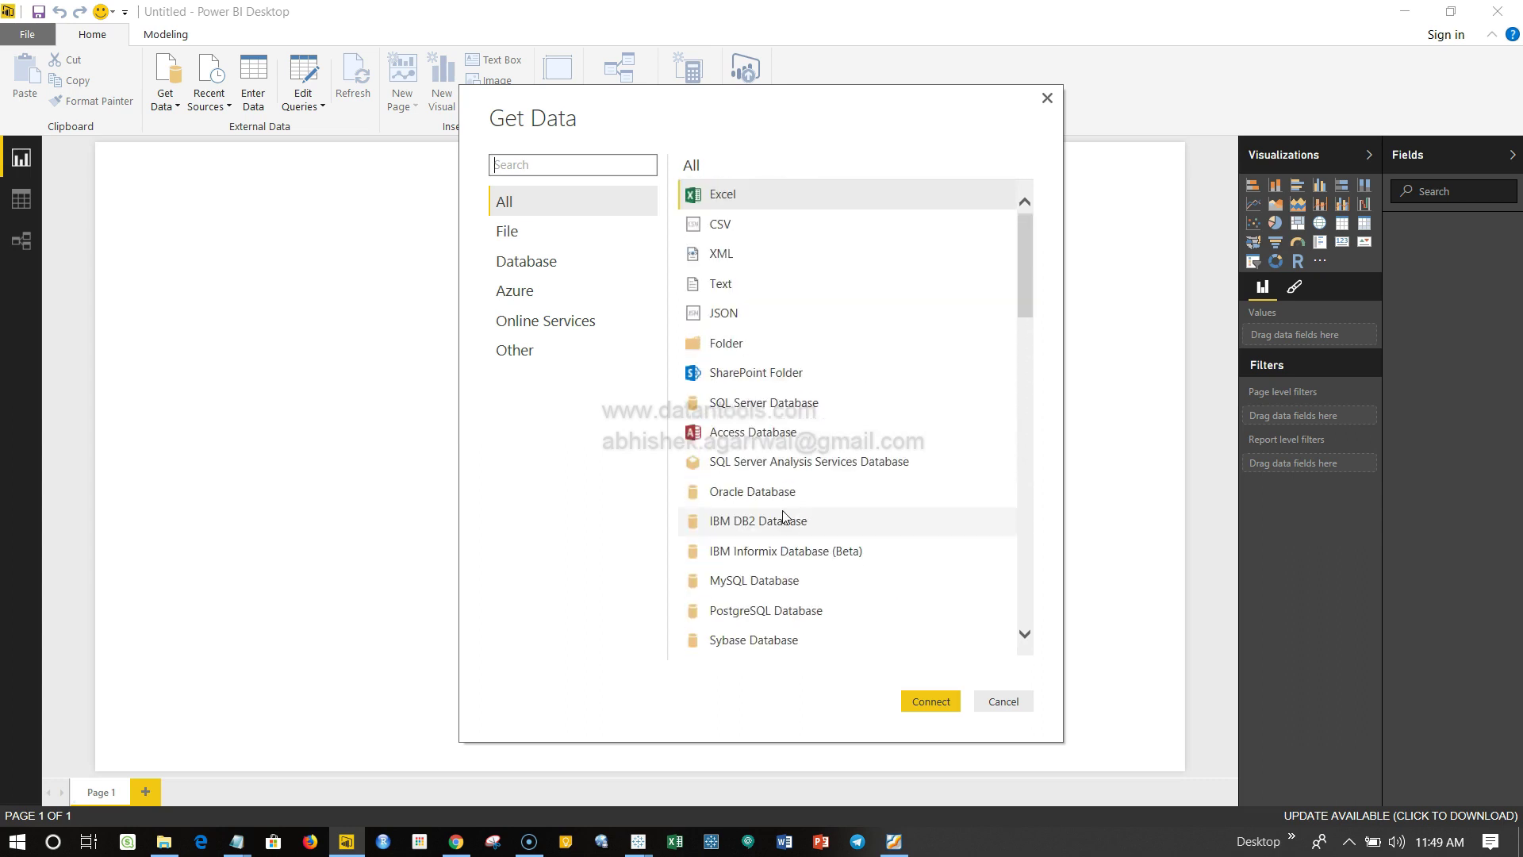
click(783, 228)
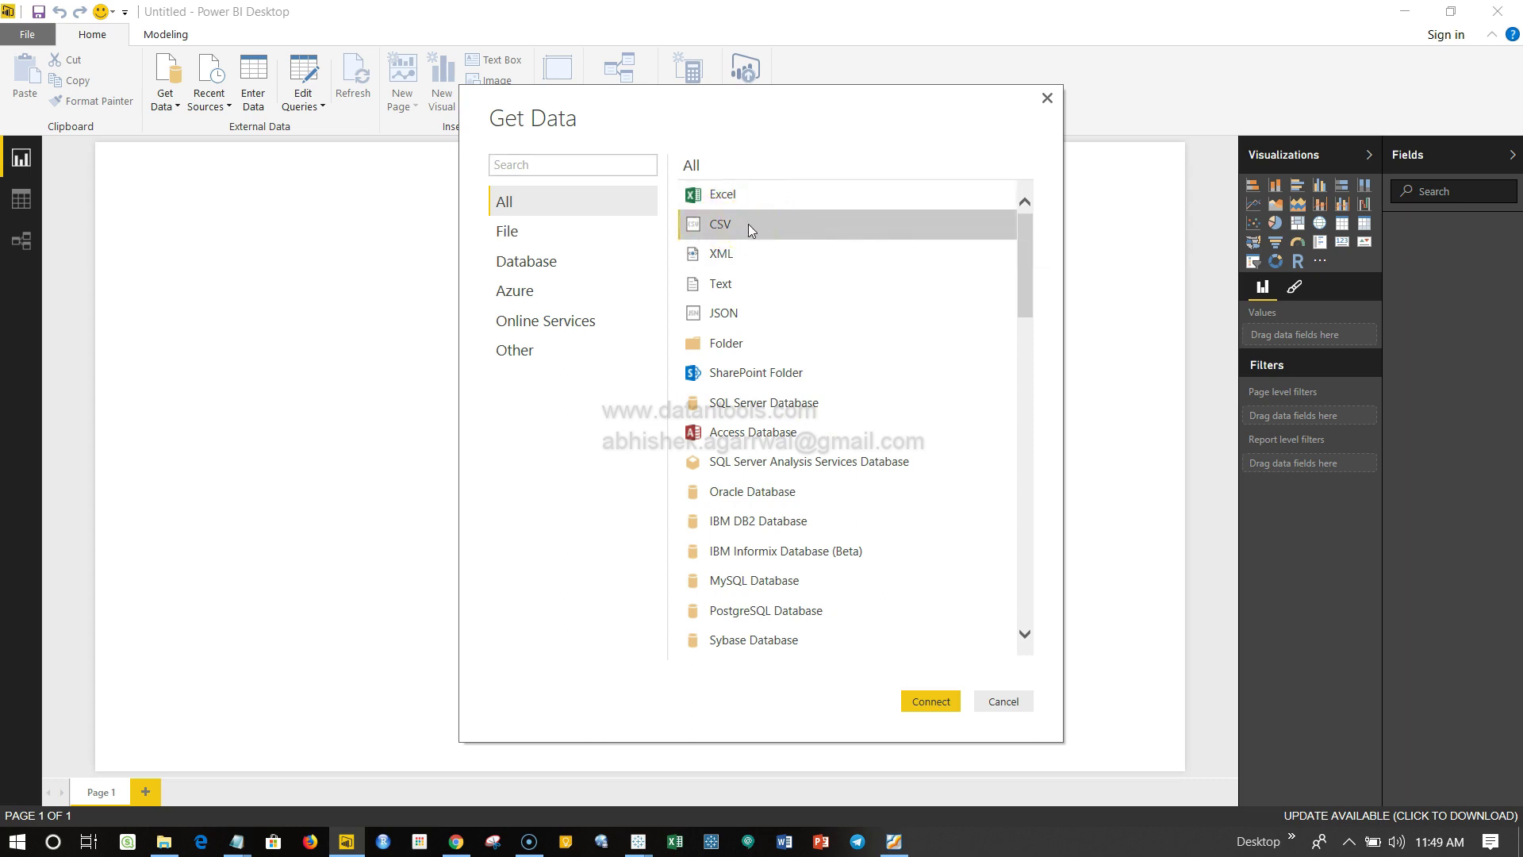
Open Sample - Superstore from Desktop > YT Videos > Power BI > Course > Data.
click(932, 703)
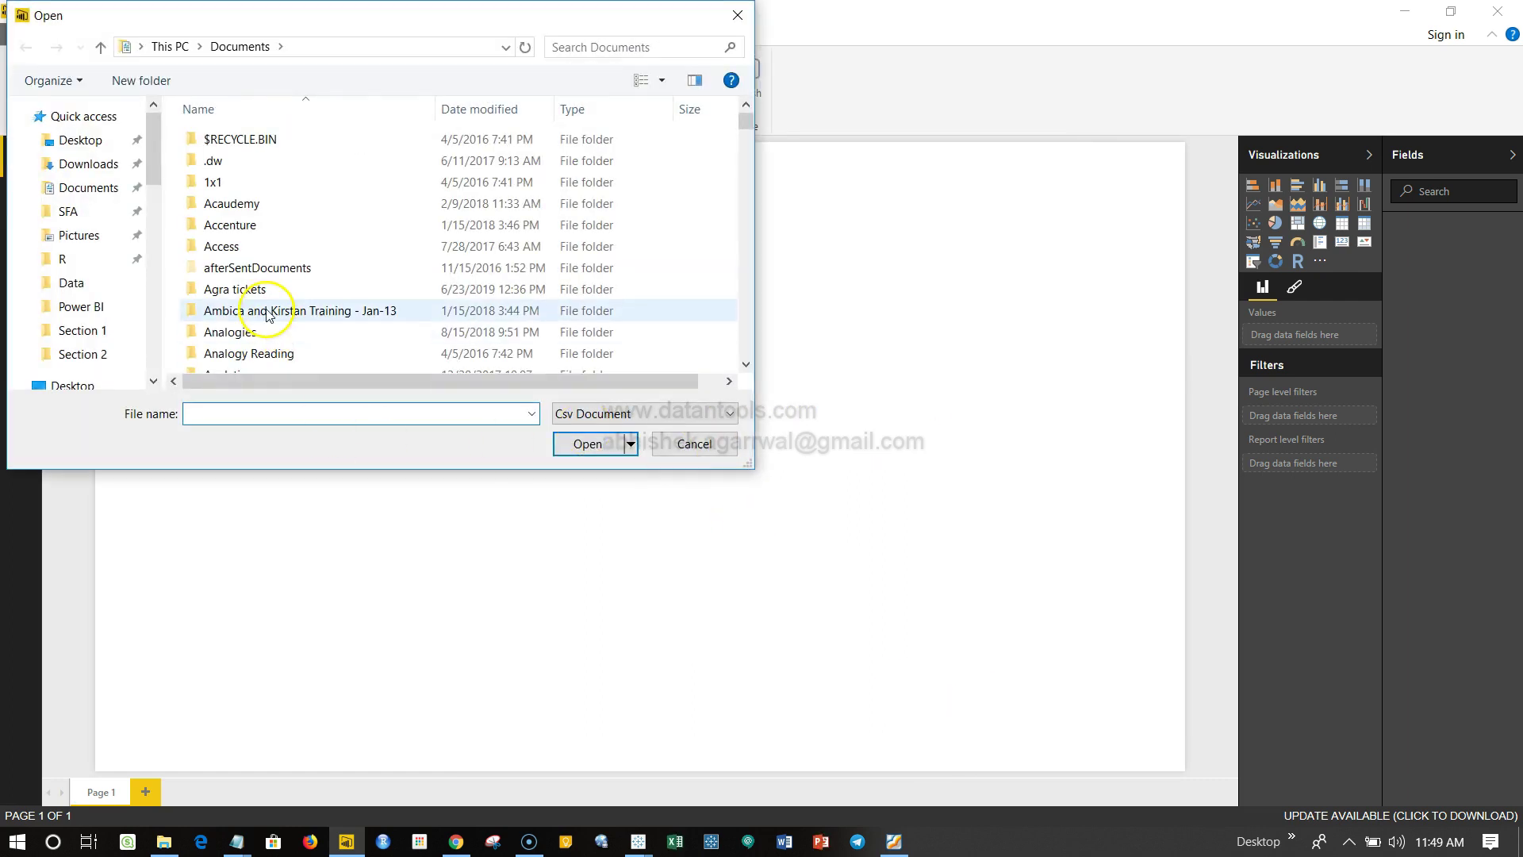
click(80, 139)
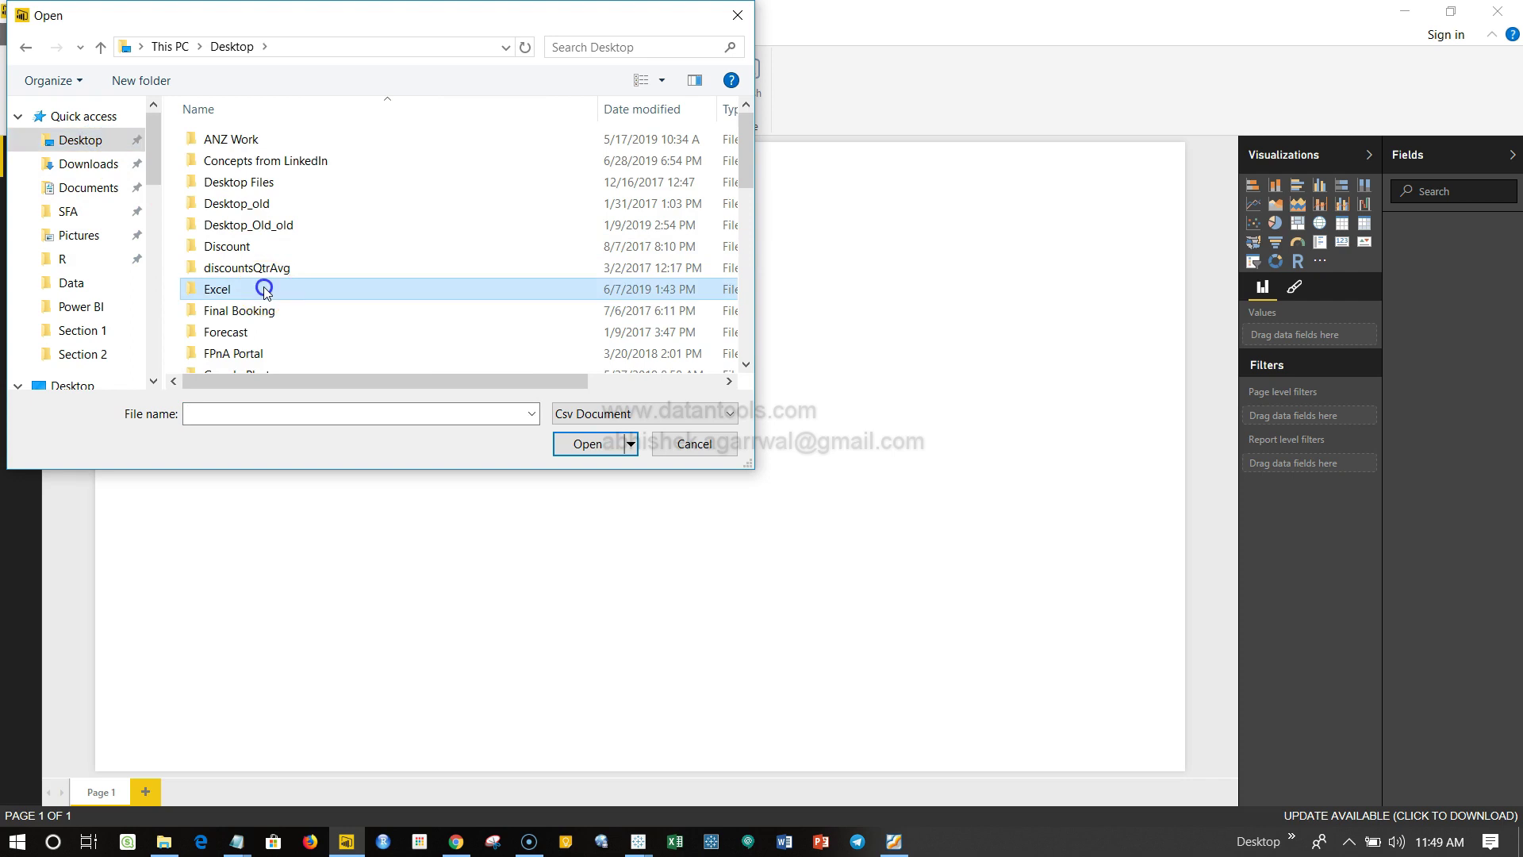
scroll(265, 293, down, 5)
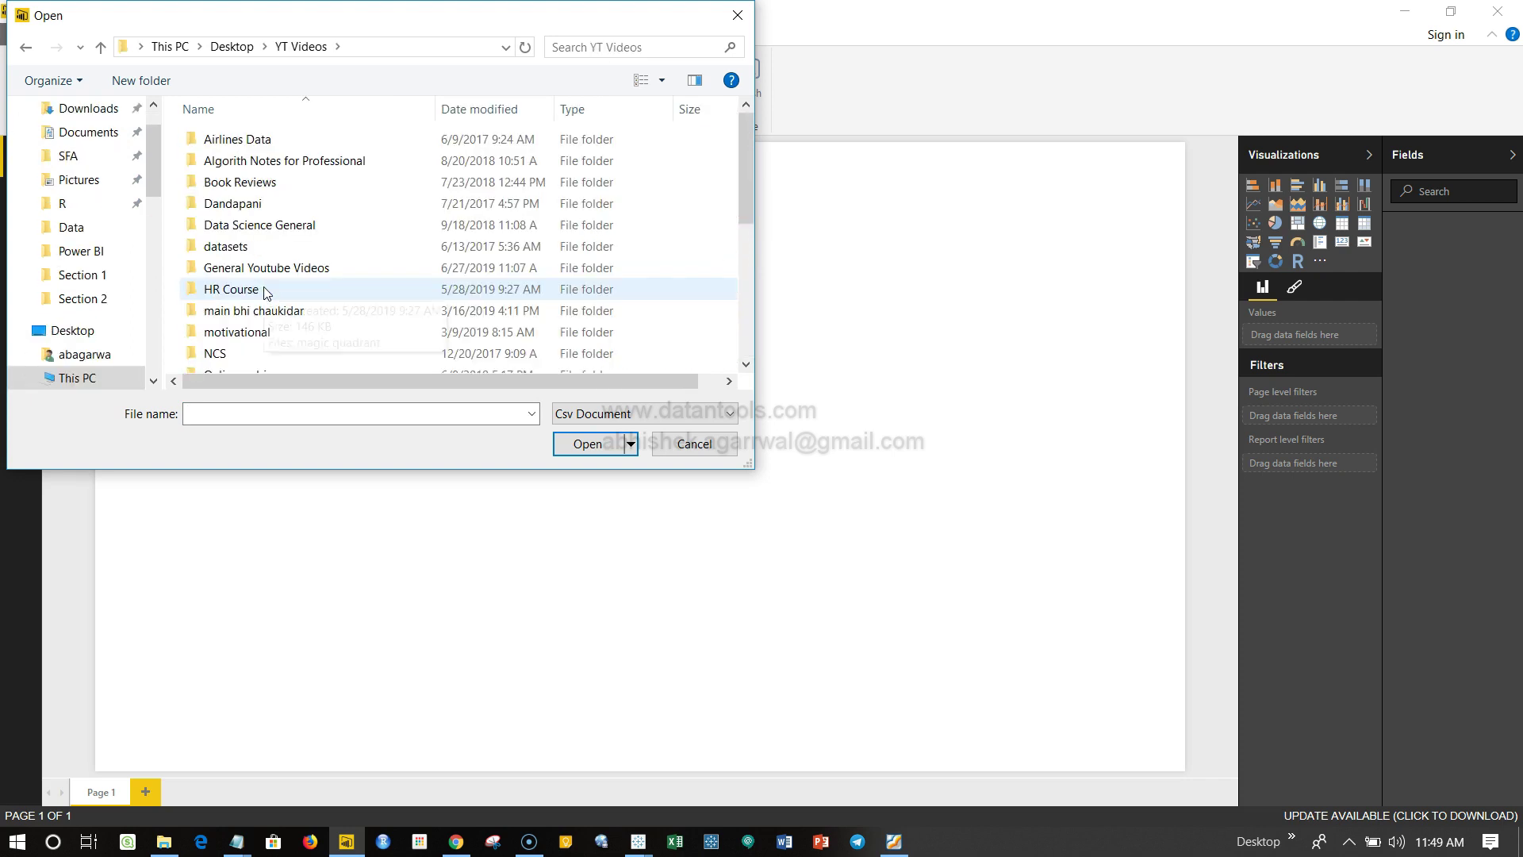
text(power bi)
key(Return)
text(course)
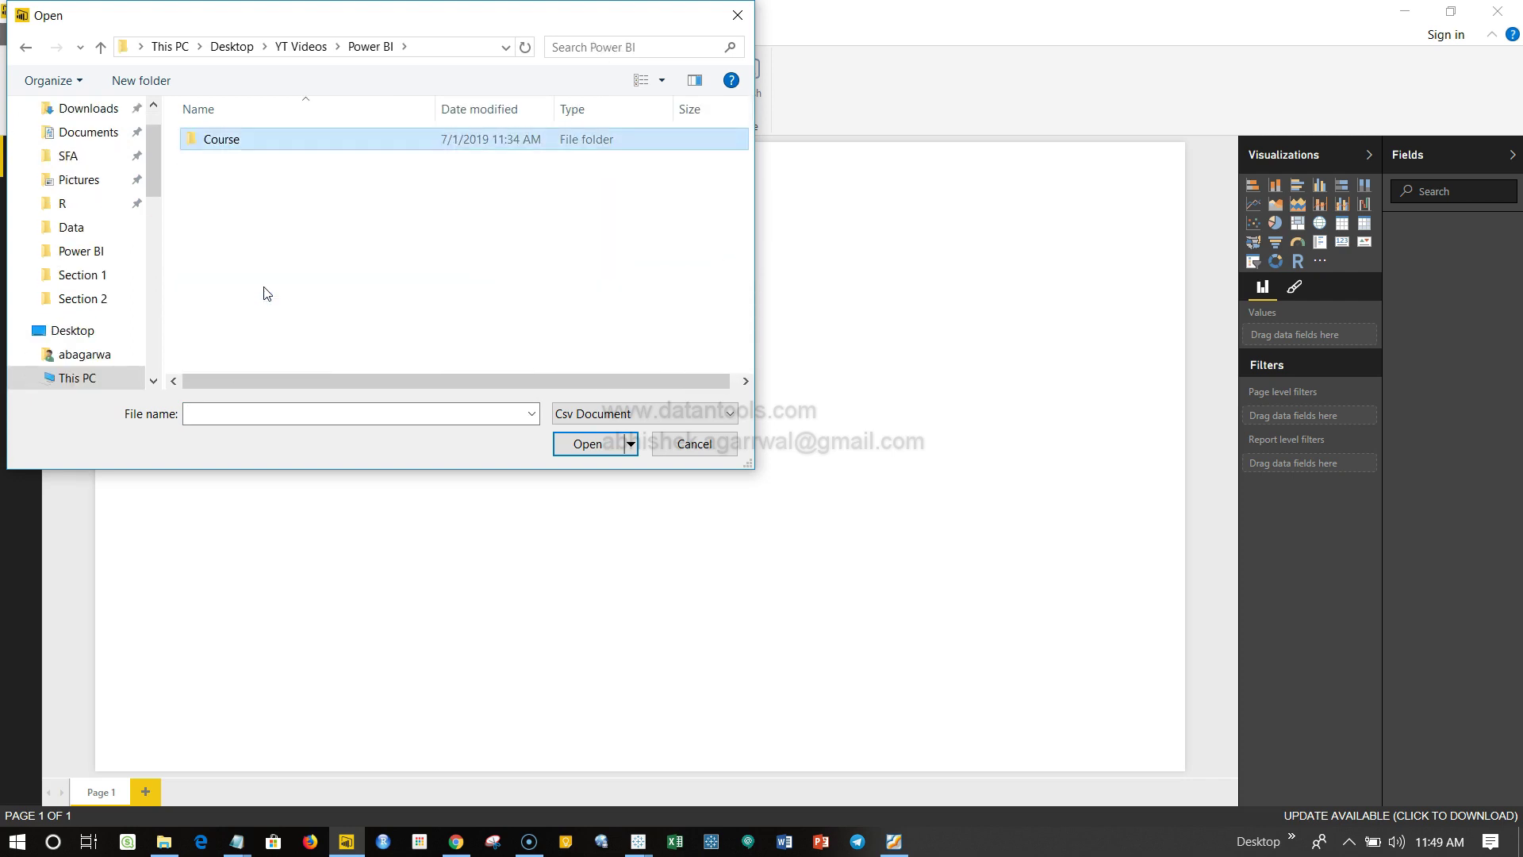
key(Return)
text(data)
key(Return)
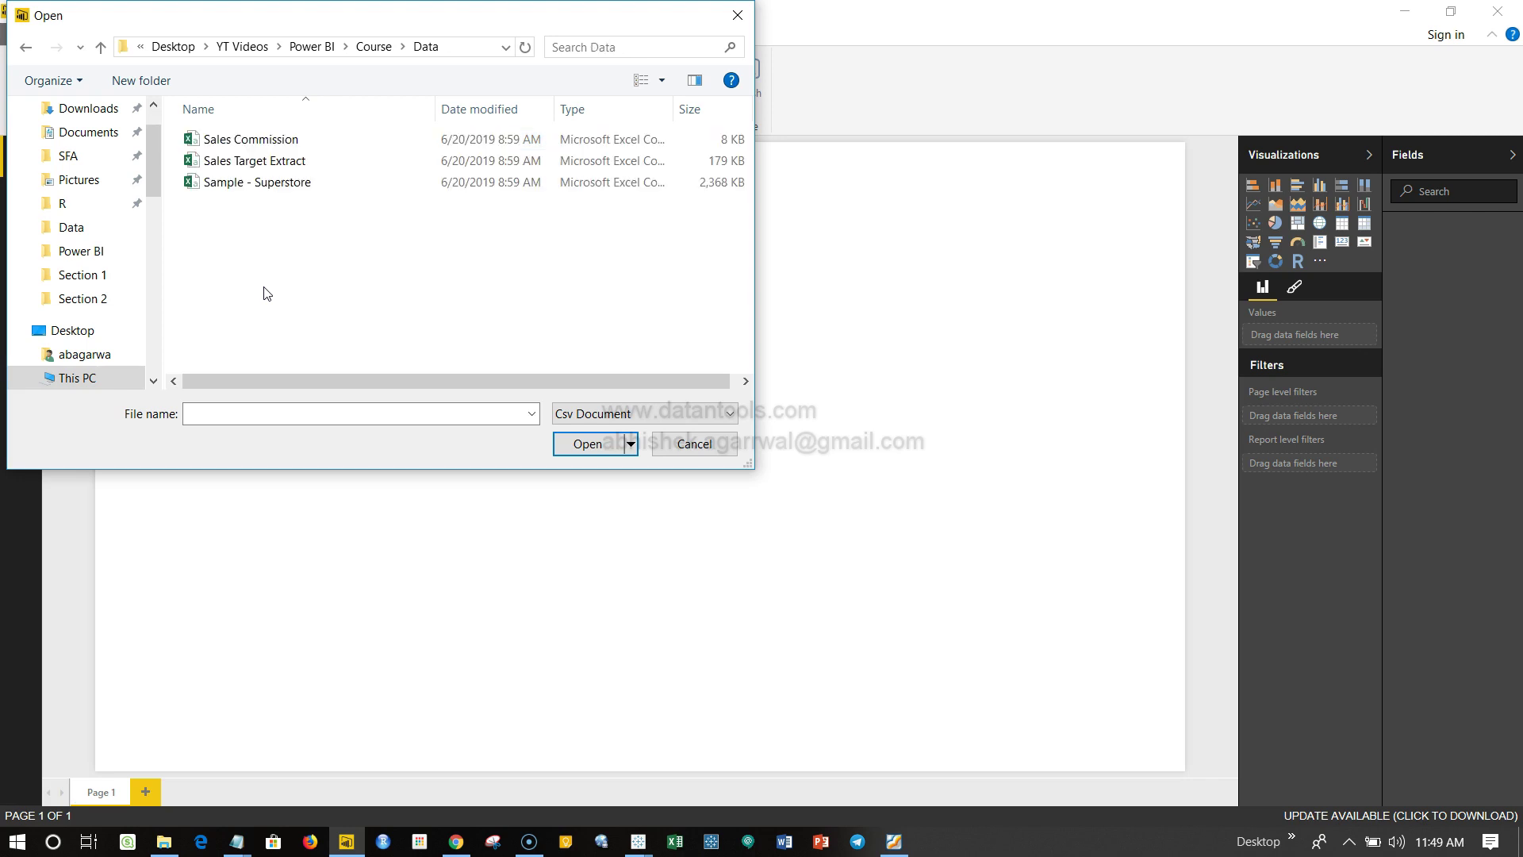
double_click(290, 182)
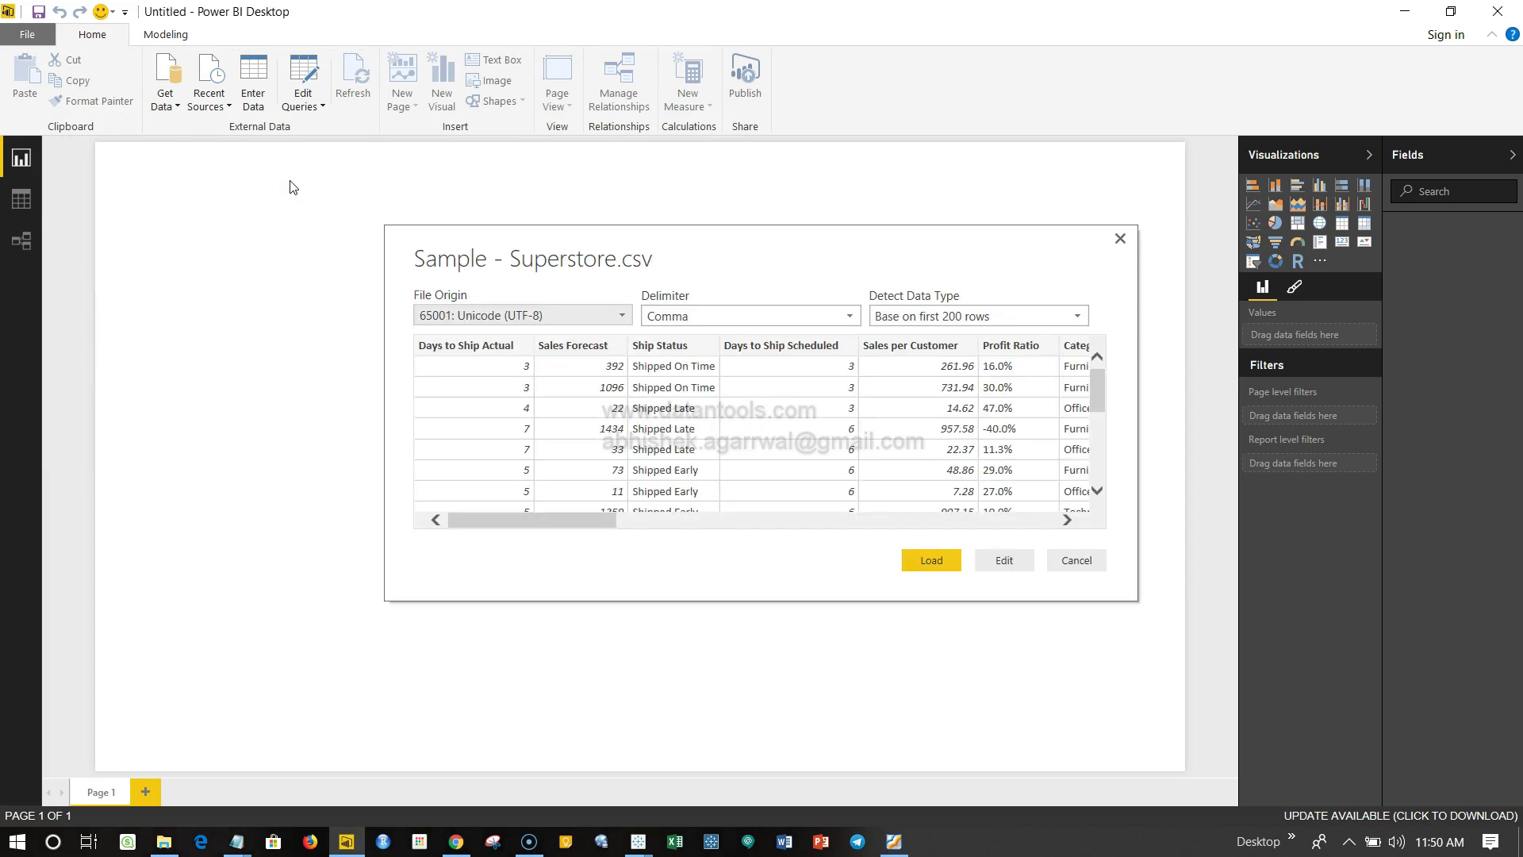
Keep the Comma delimiter and first-200-rows type detection in the Superstore CSV preview.
drag(564, 254, 387, 238)
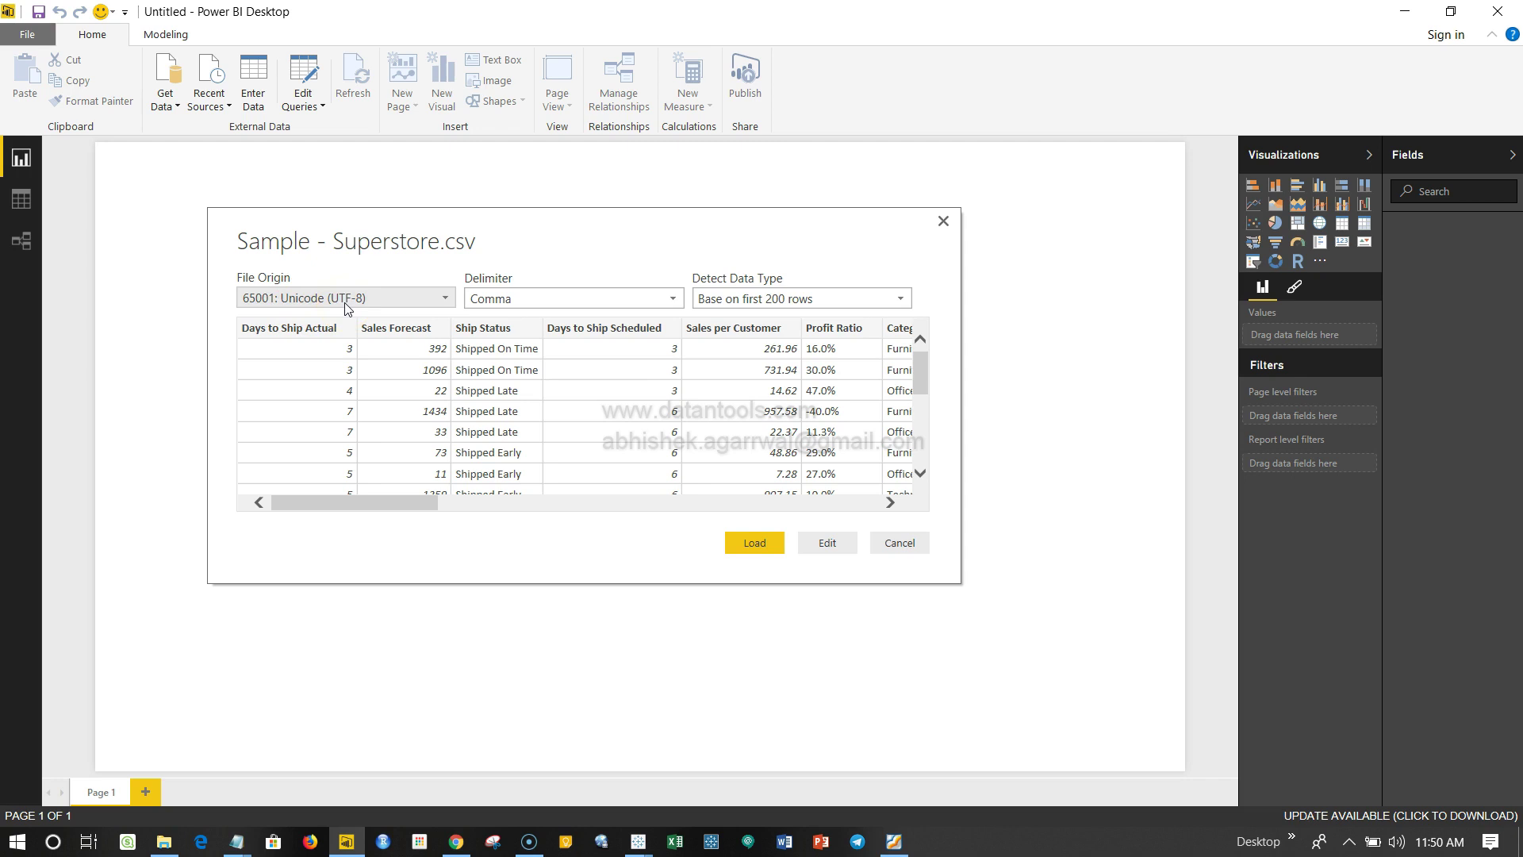
click(530, 299)
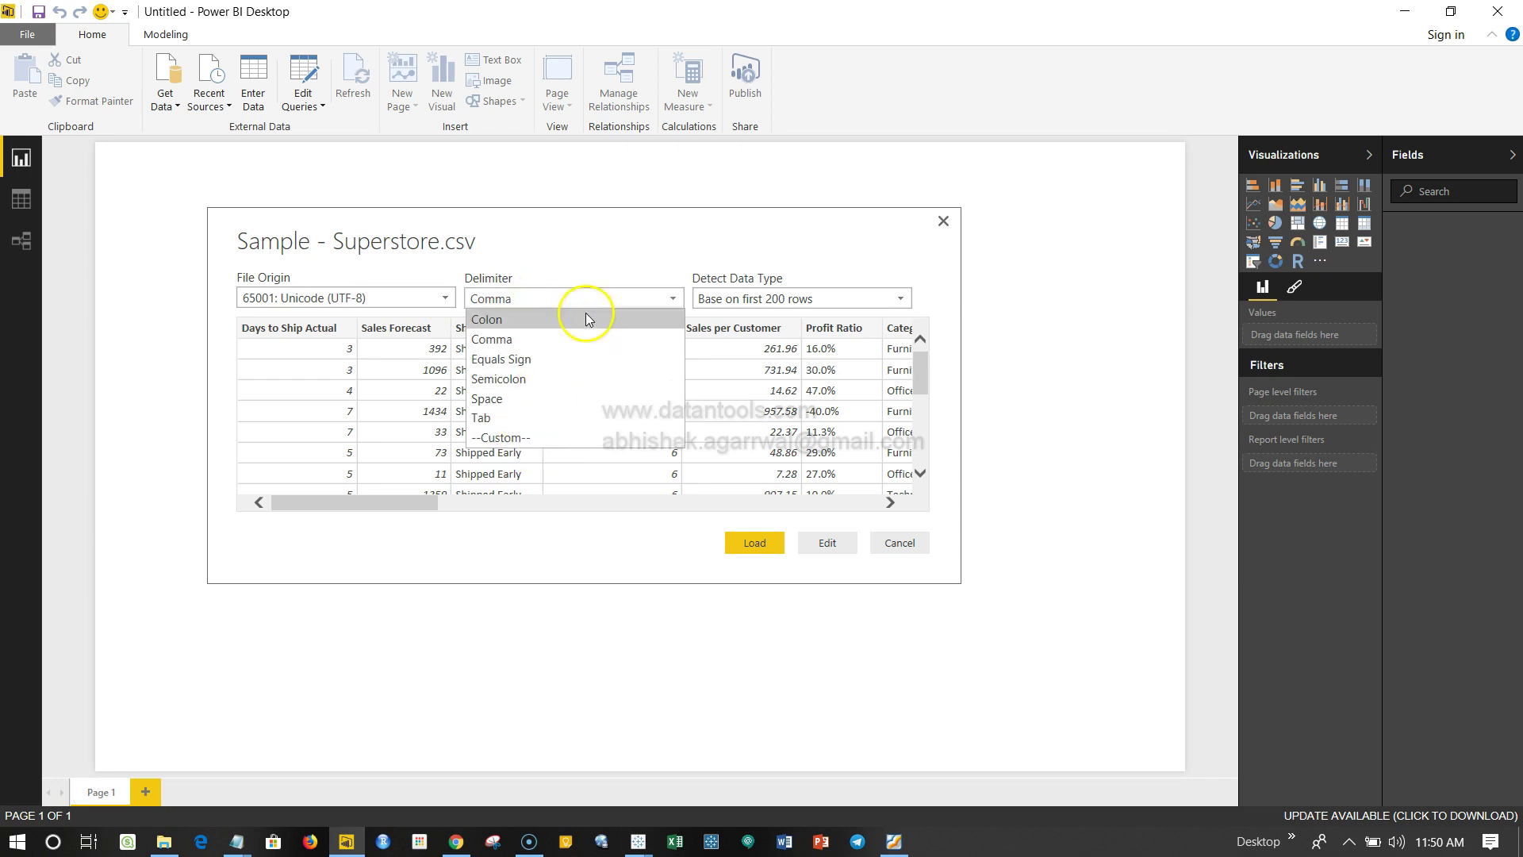
click(616, 265)
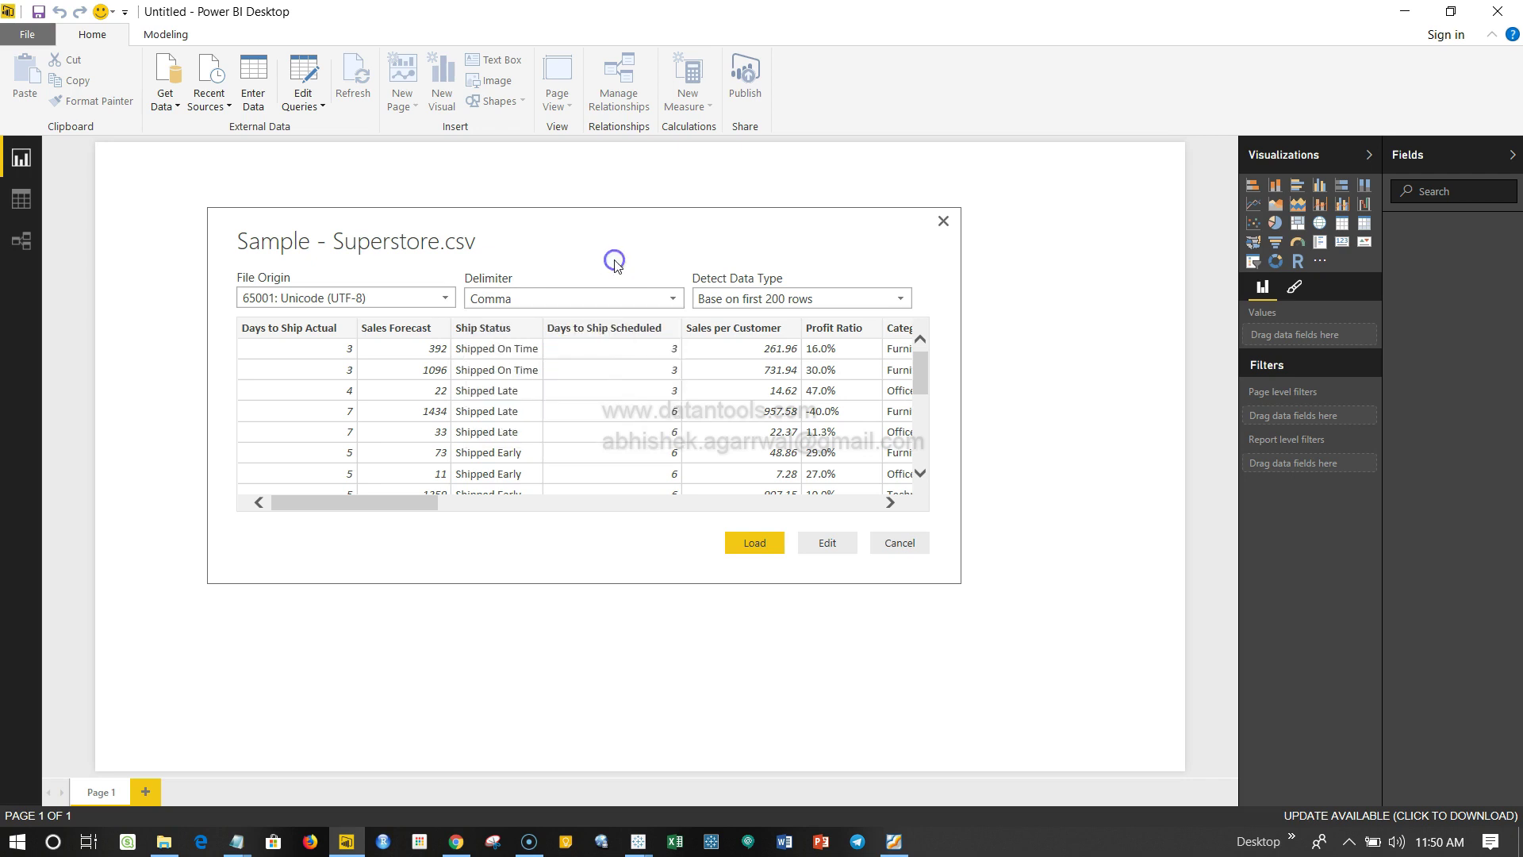
click(844, 297)
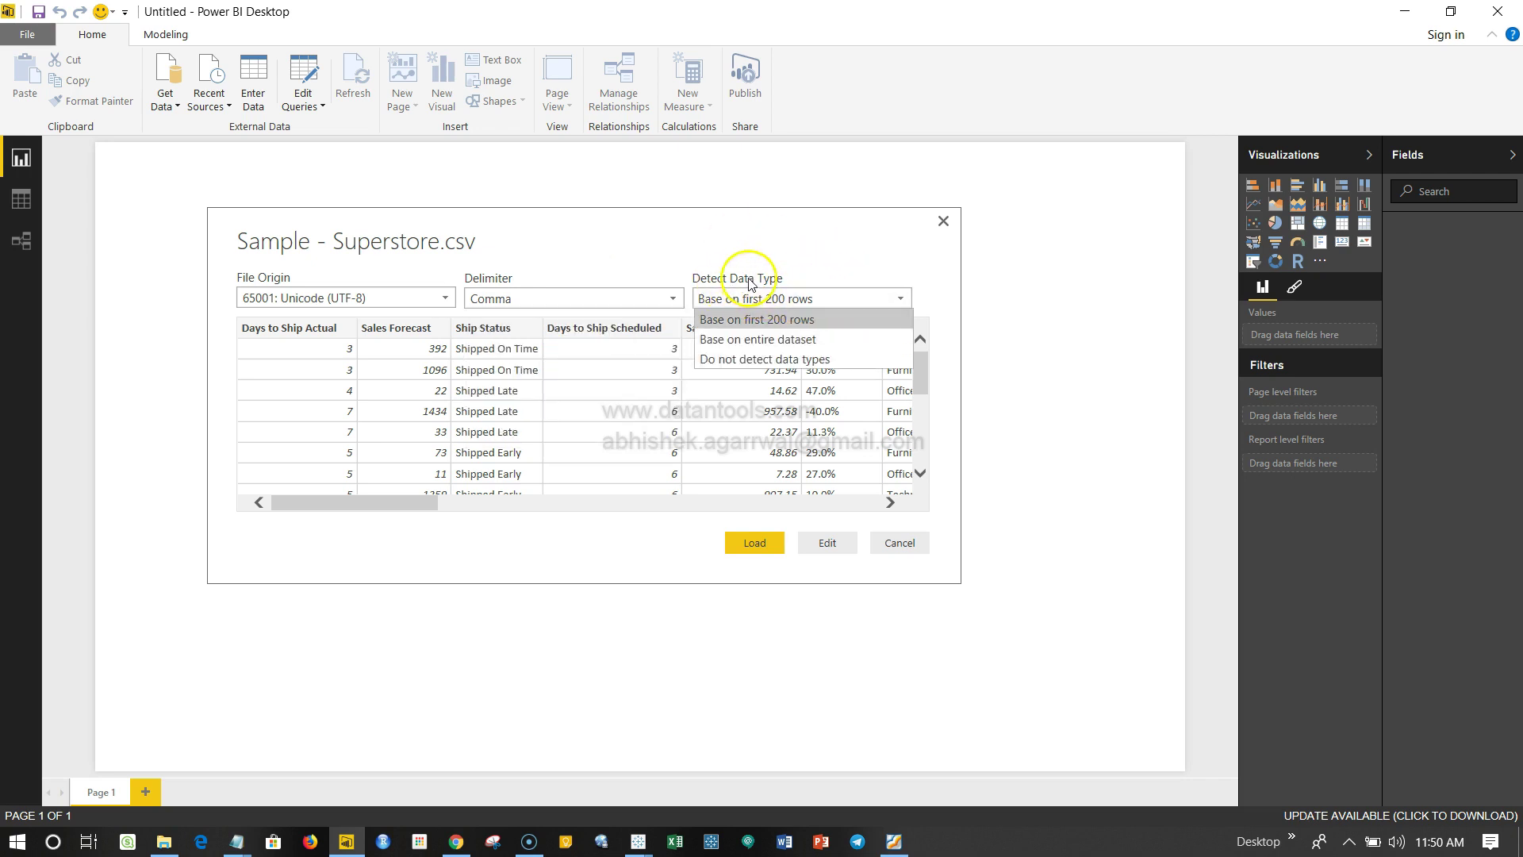
click(772, 319)
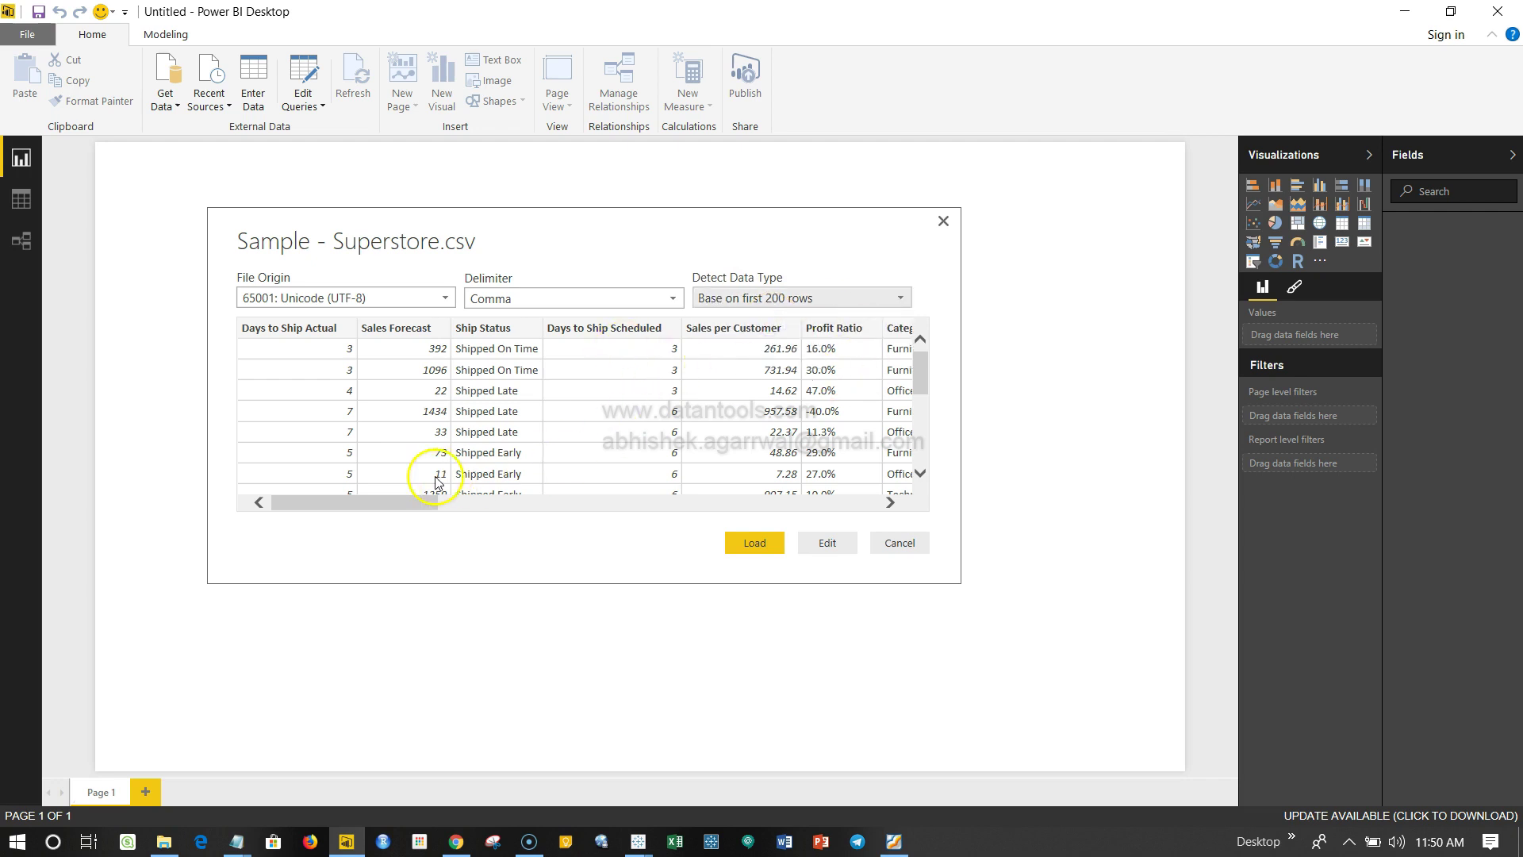
drag(435, 479, 598, 480)
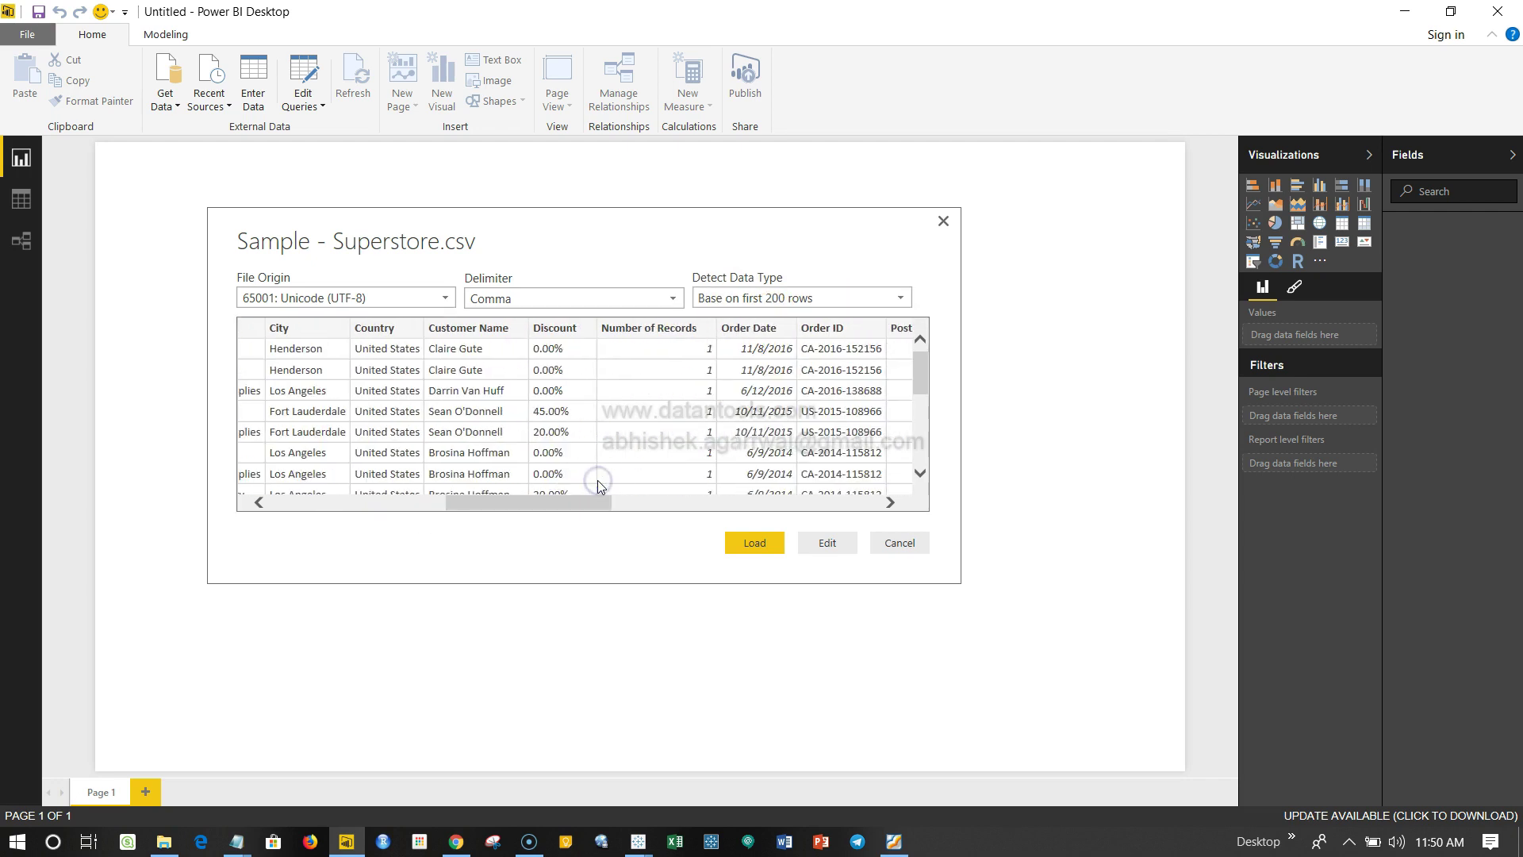
mouse_move(587, 497)
mouse_down()
mouse_move(696, 486)
mouse_move(412, 500)
mouse_up()
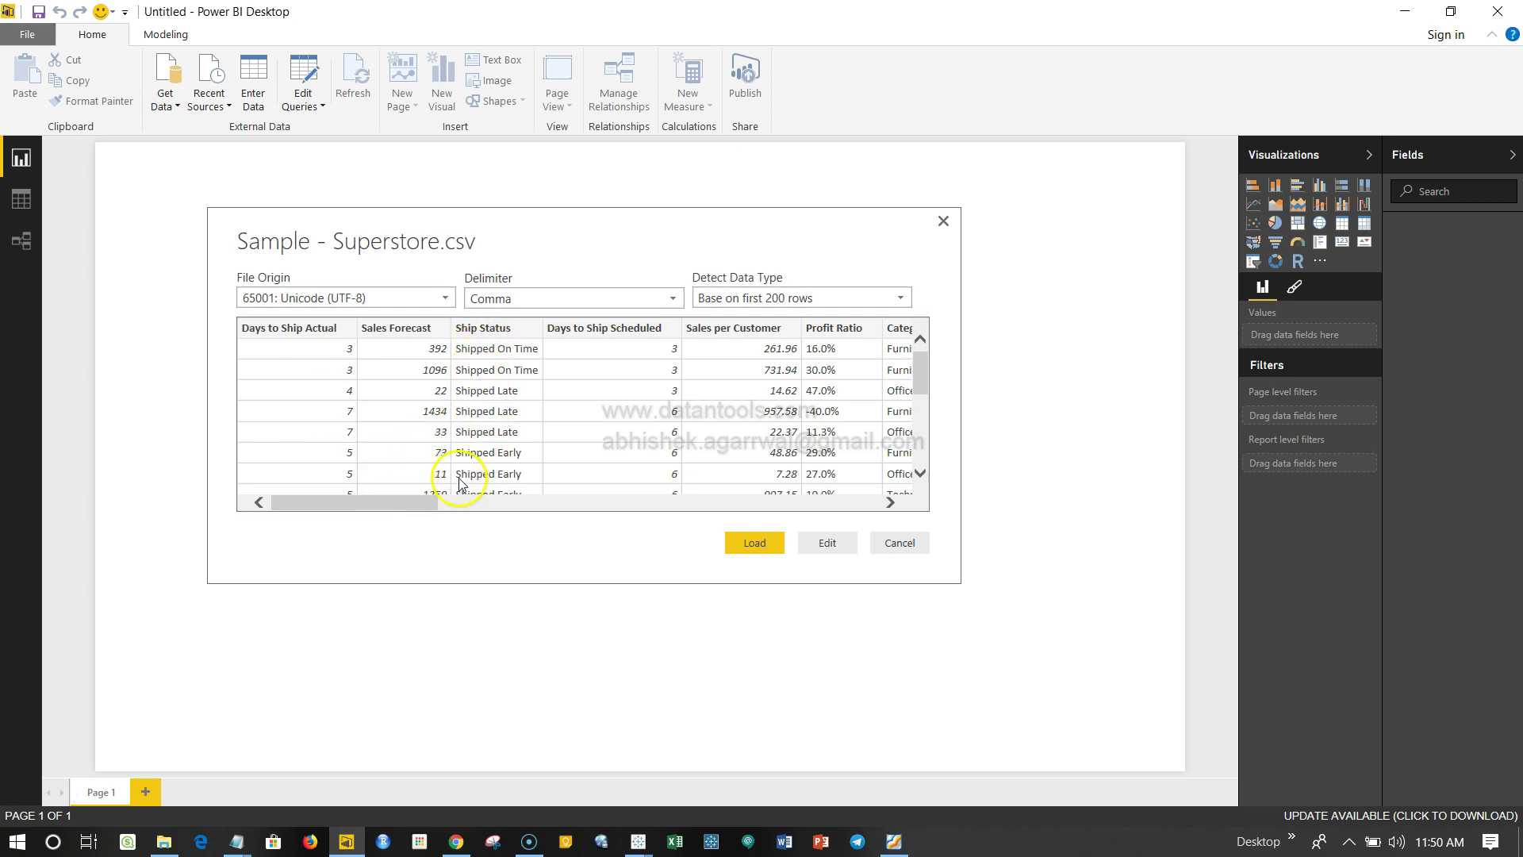
drag(426, 510, 504, 513)
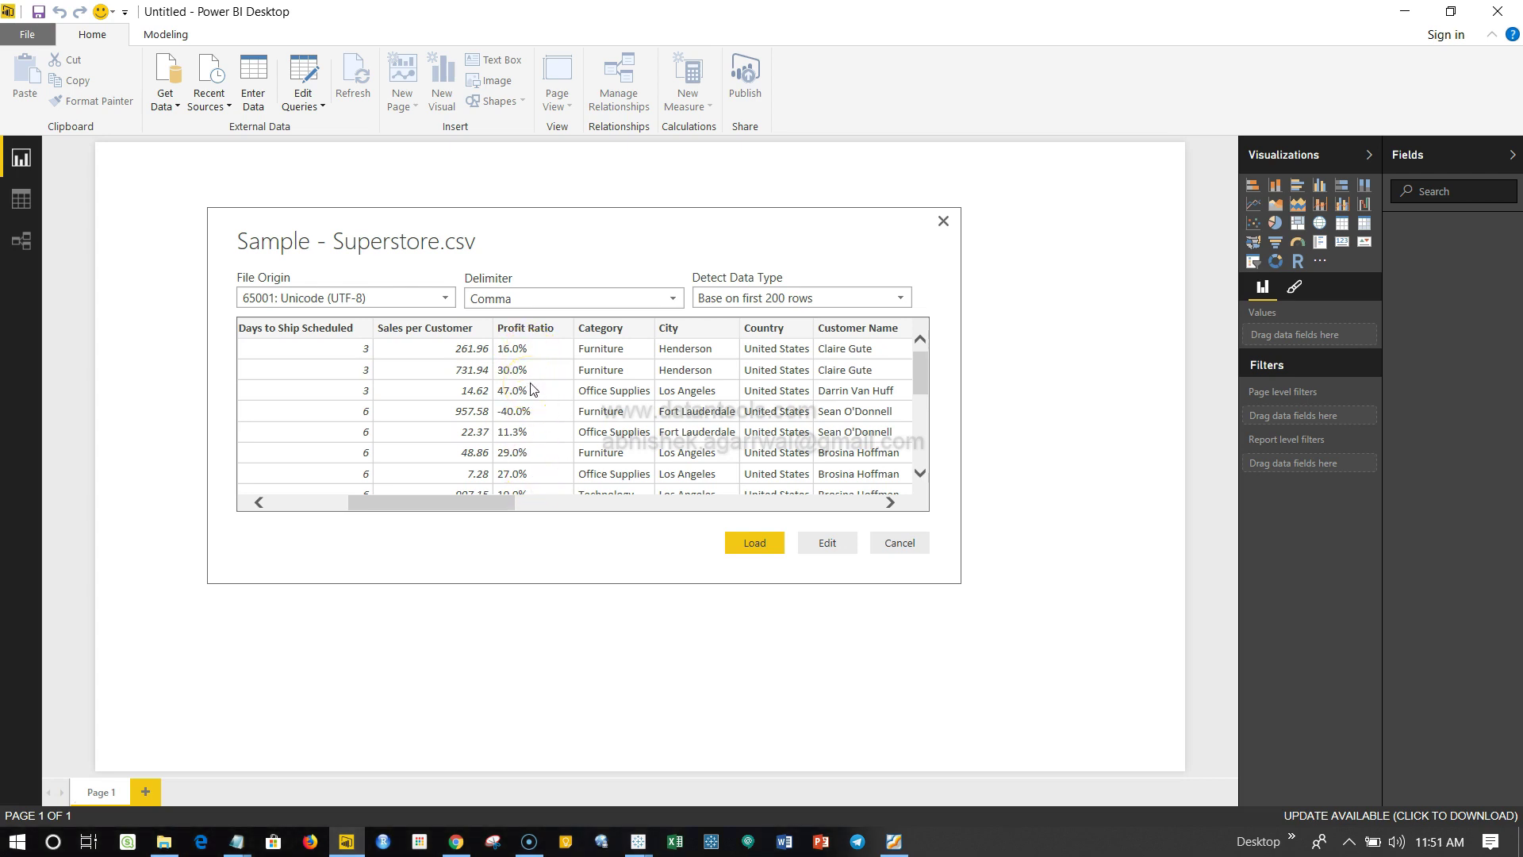
drag(466, 503, 585, 512)
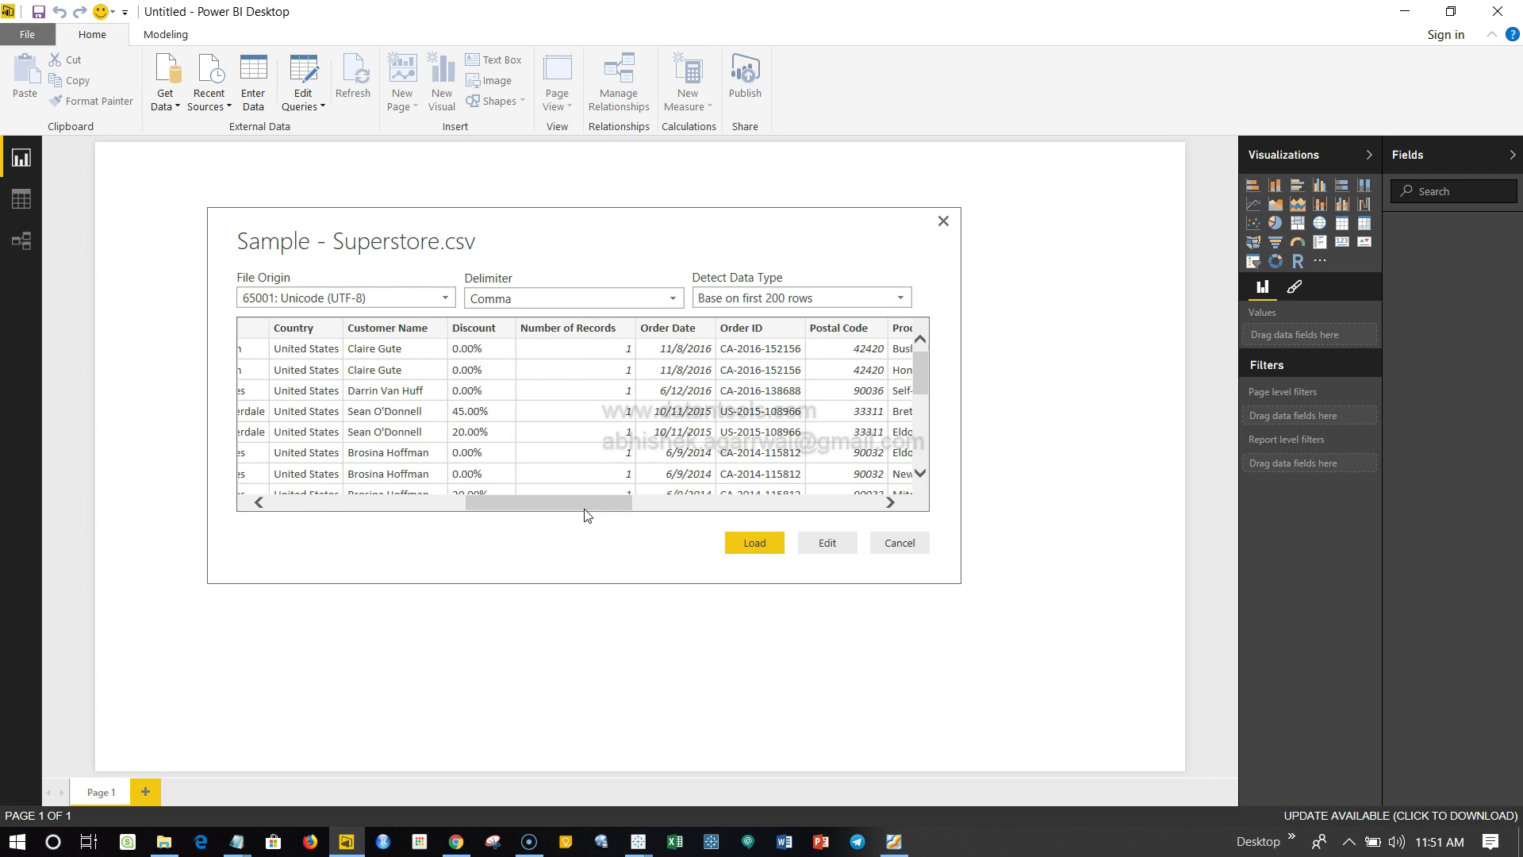
drag(686, 416, 687, 460)
click(703, 434)
click(699, 420)
scroll(691, 428, down, 1)
scroll(690, 428, down, 1)
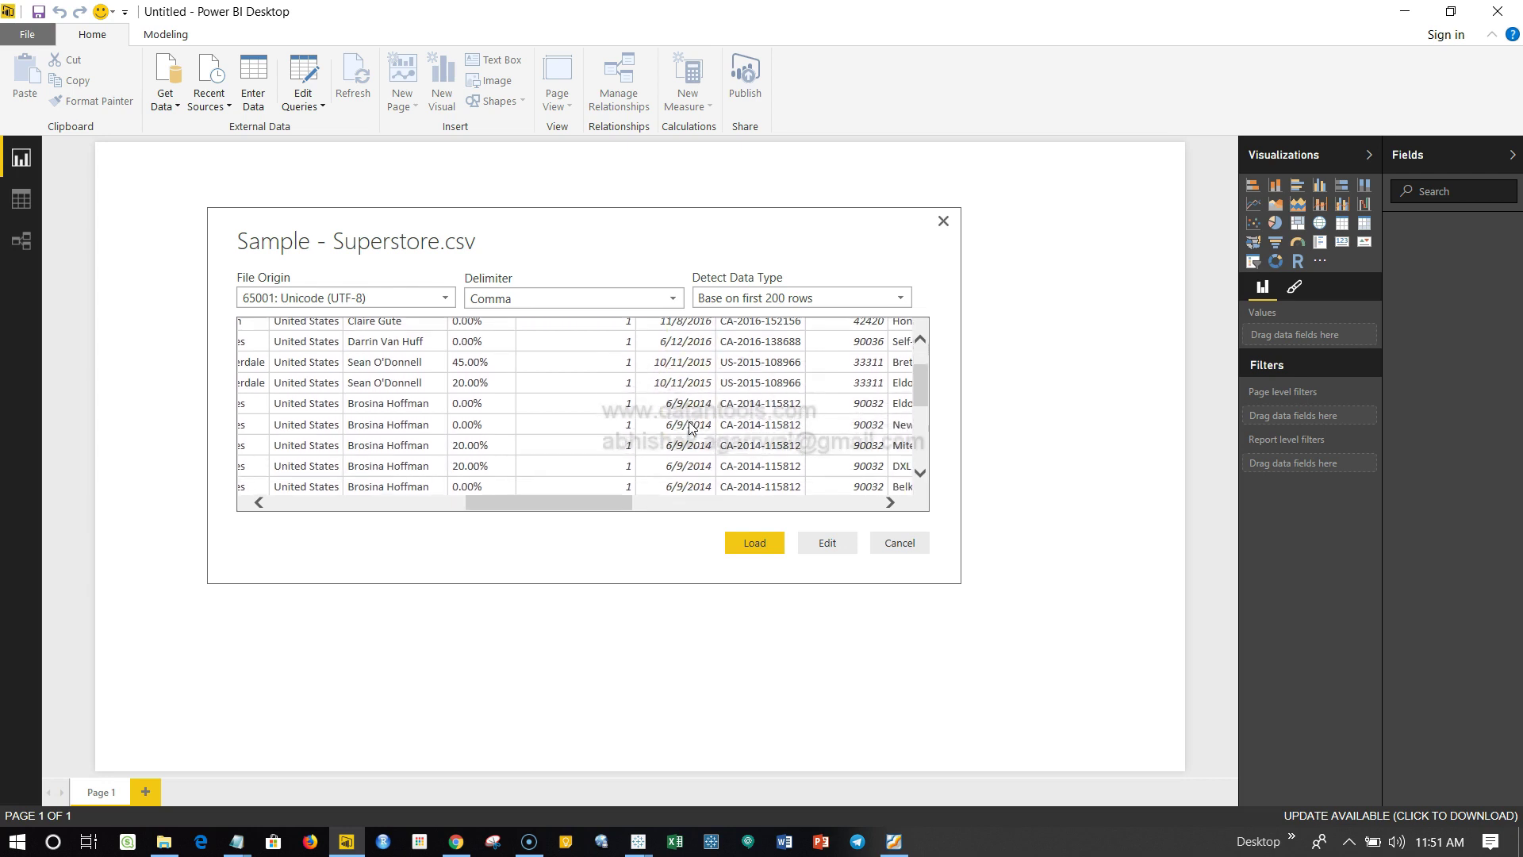
scroll(690, 429, down, 2)
scroll(690, 429, up, 3)
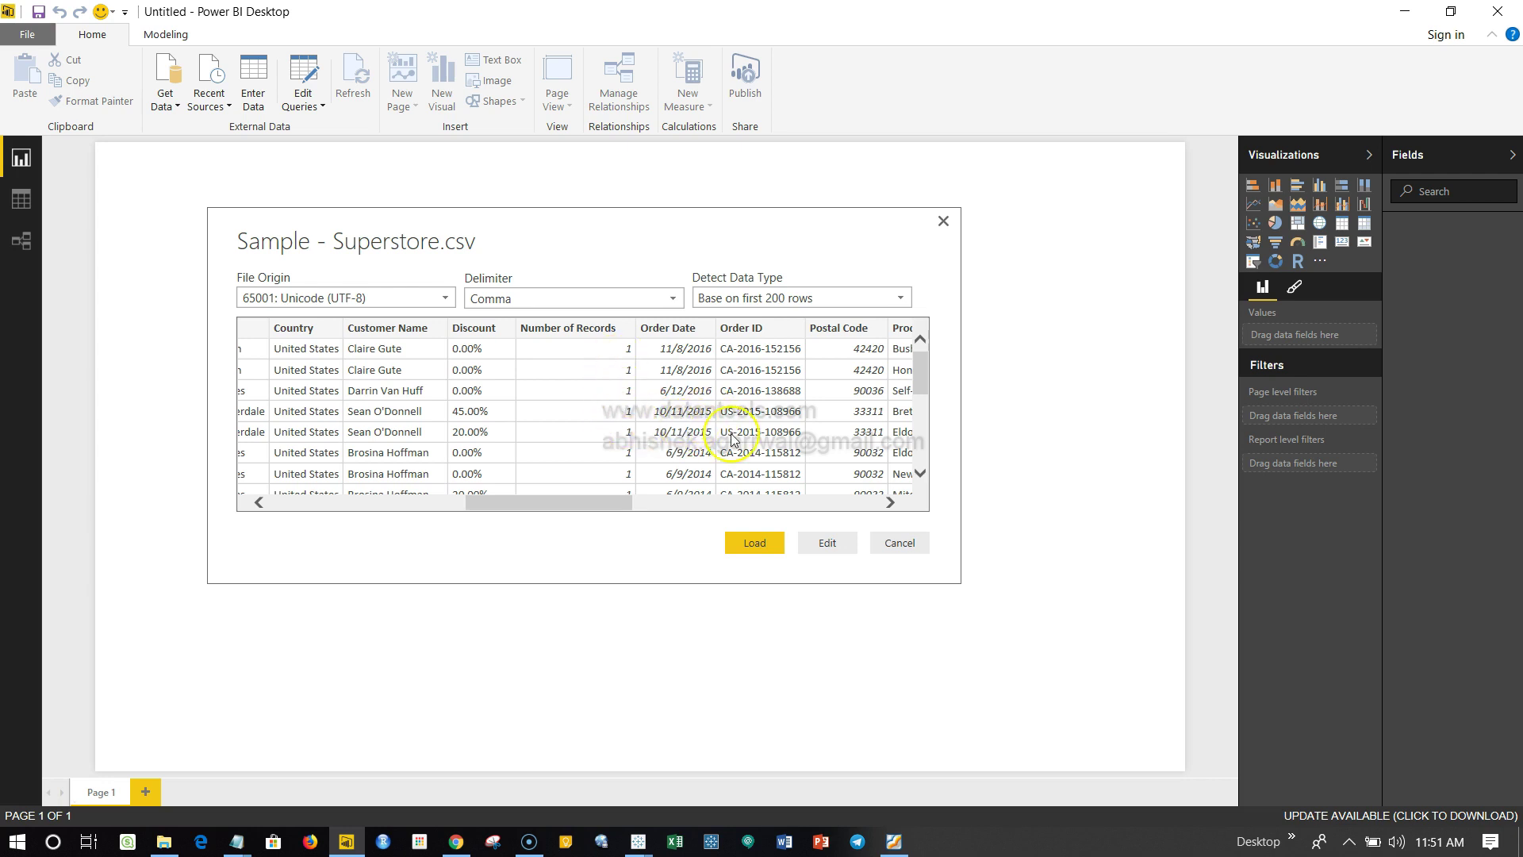
scroll(733, 440, right, 3)
scroll(731, 438, right, 5)
scroll(731, 438, right, 5)
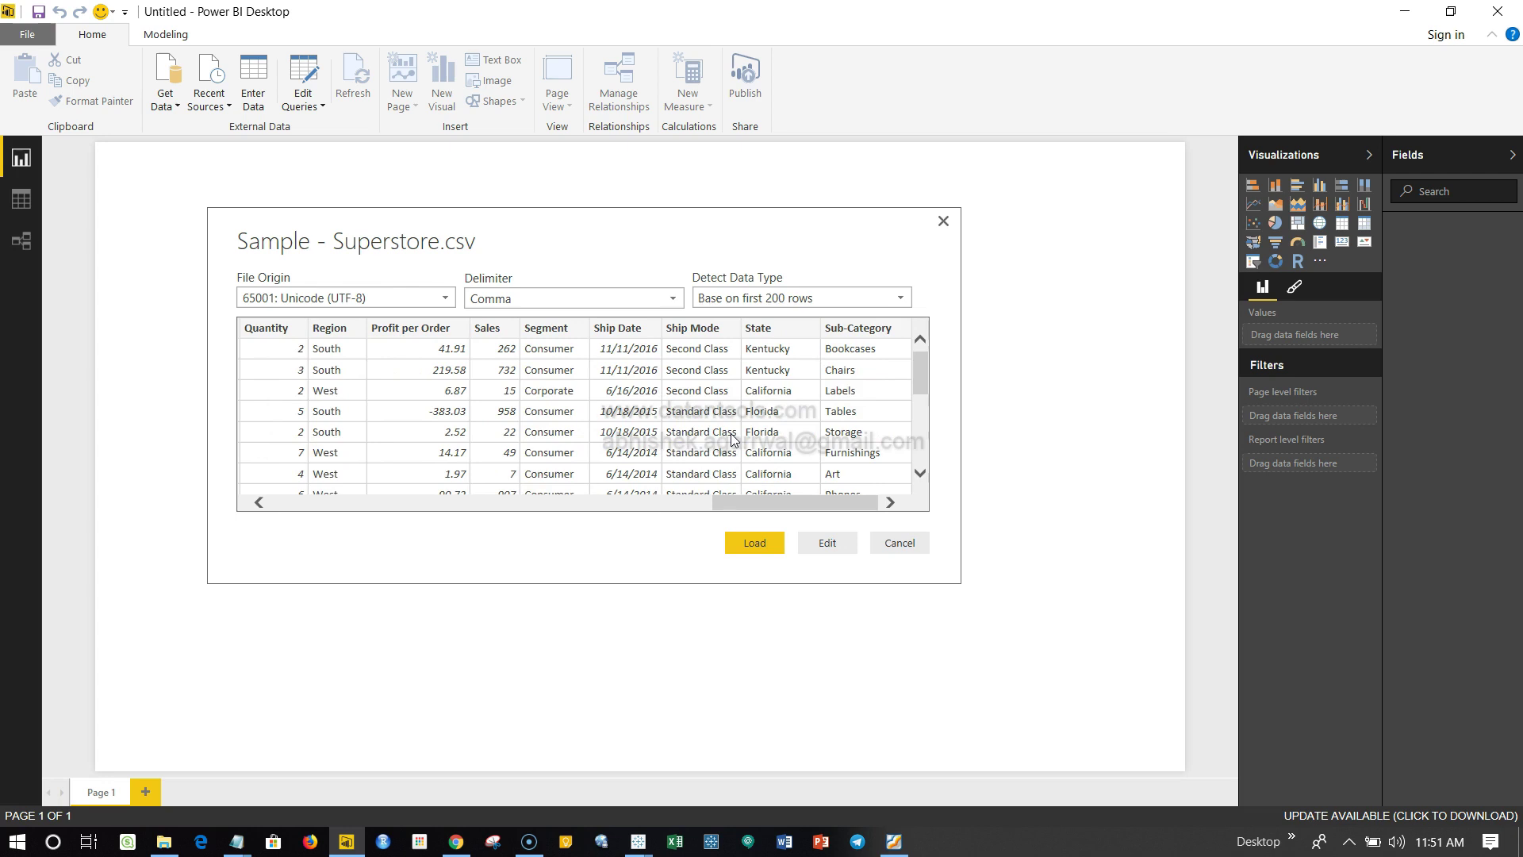
scroll(730, 436, left, 5)
scroll(731, 436, left, 5)
scroll(731, 435, left, 5)
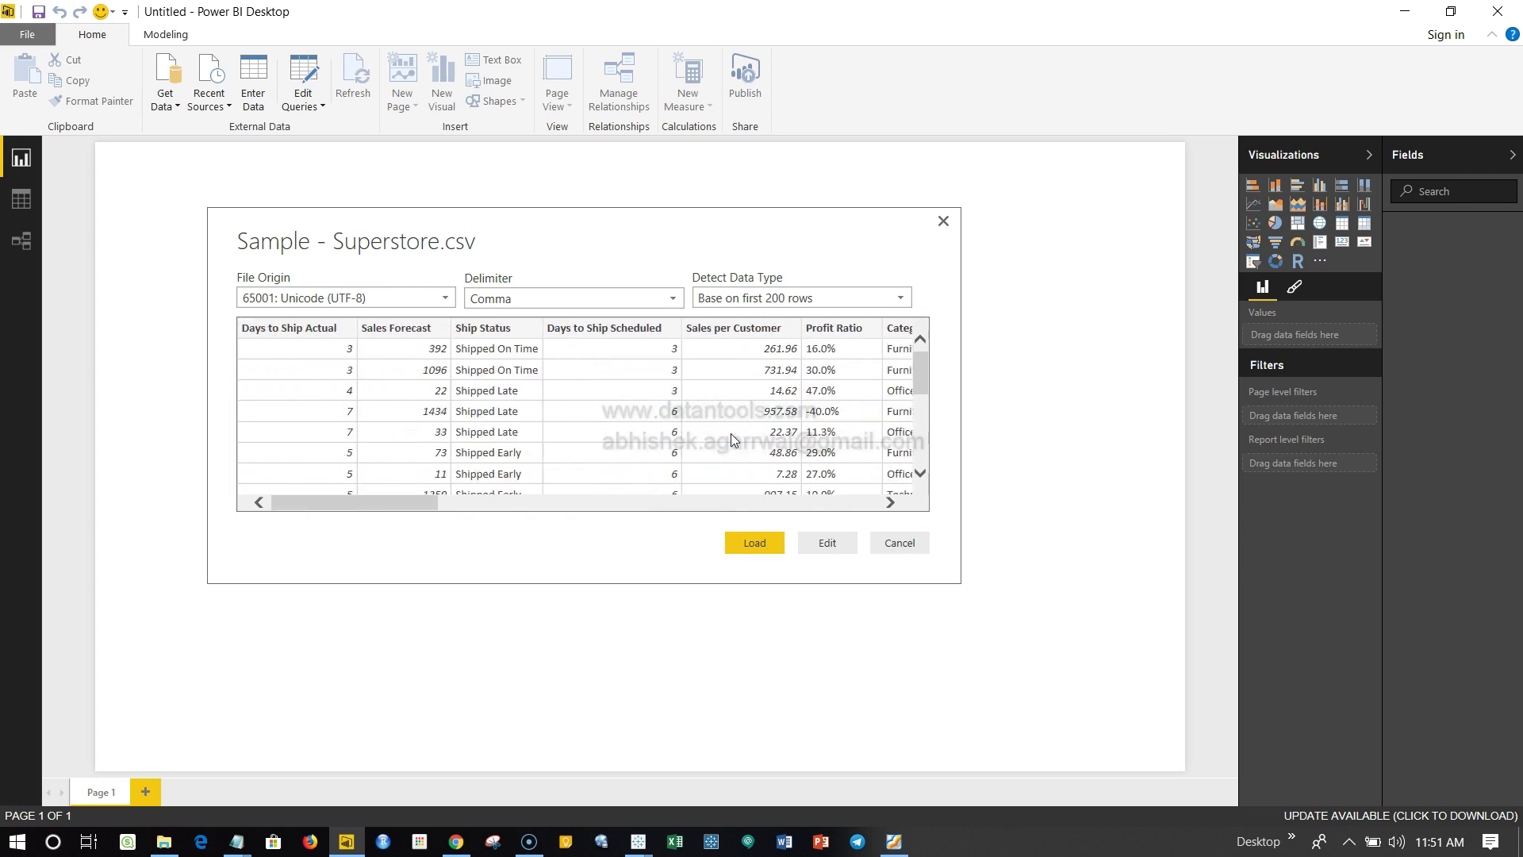
click(760, 548)
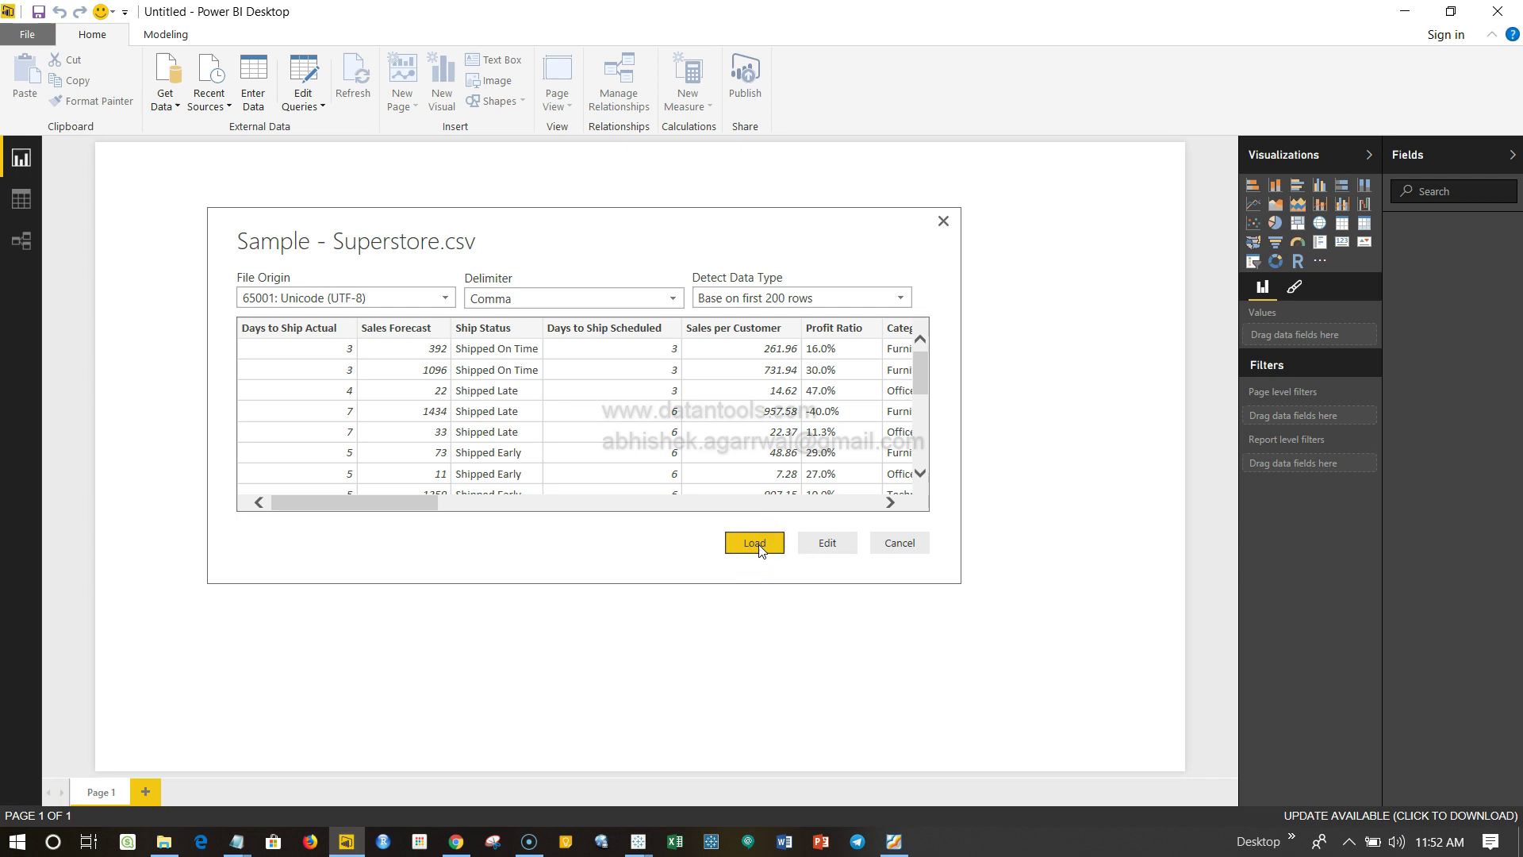
click(902, 543)
click(832, 549)
click(752, 543)
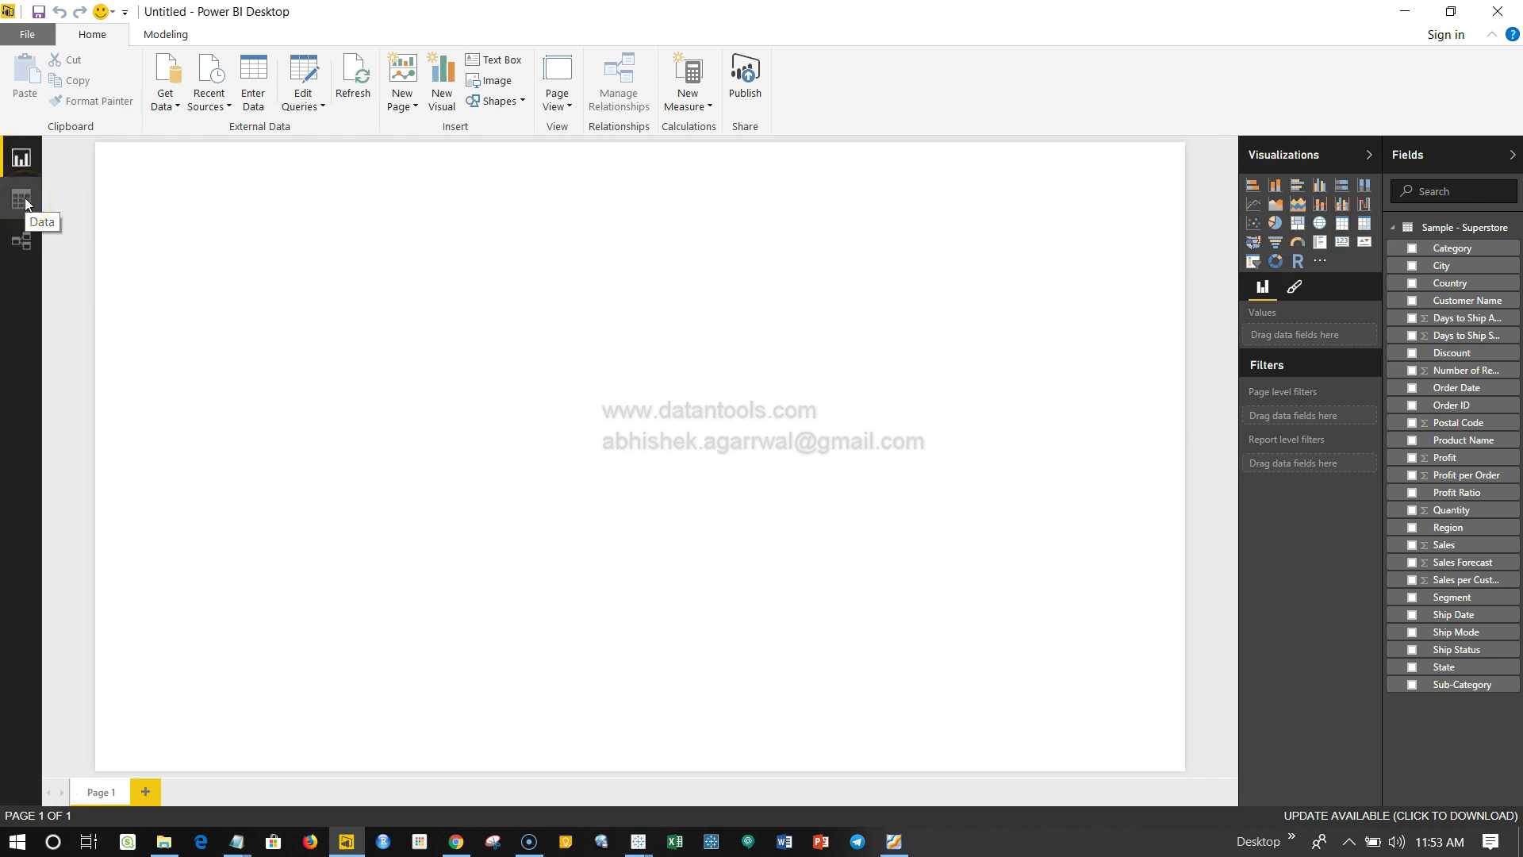
Switch to Data view to show the Superstore table's 9,994 rows.
click(25, 211)
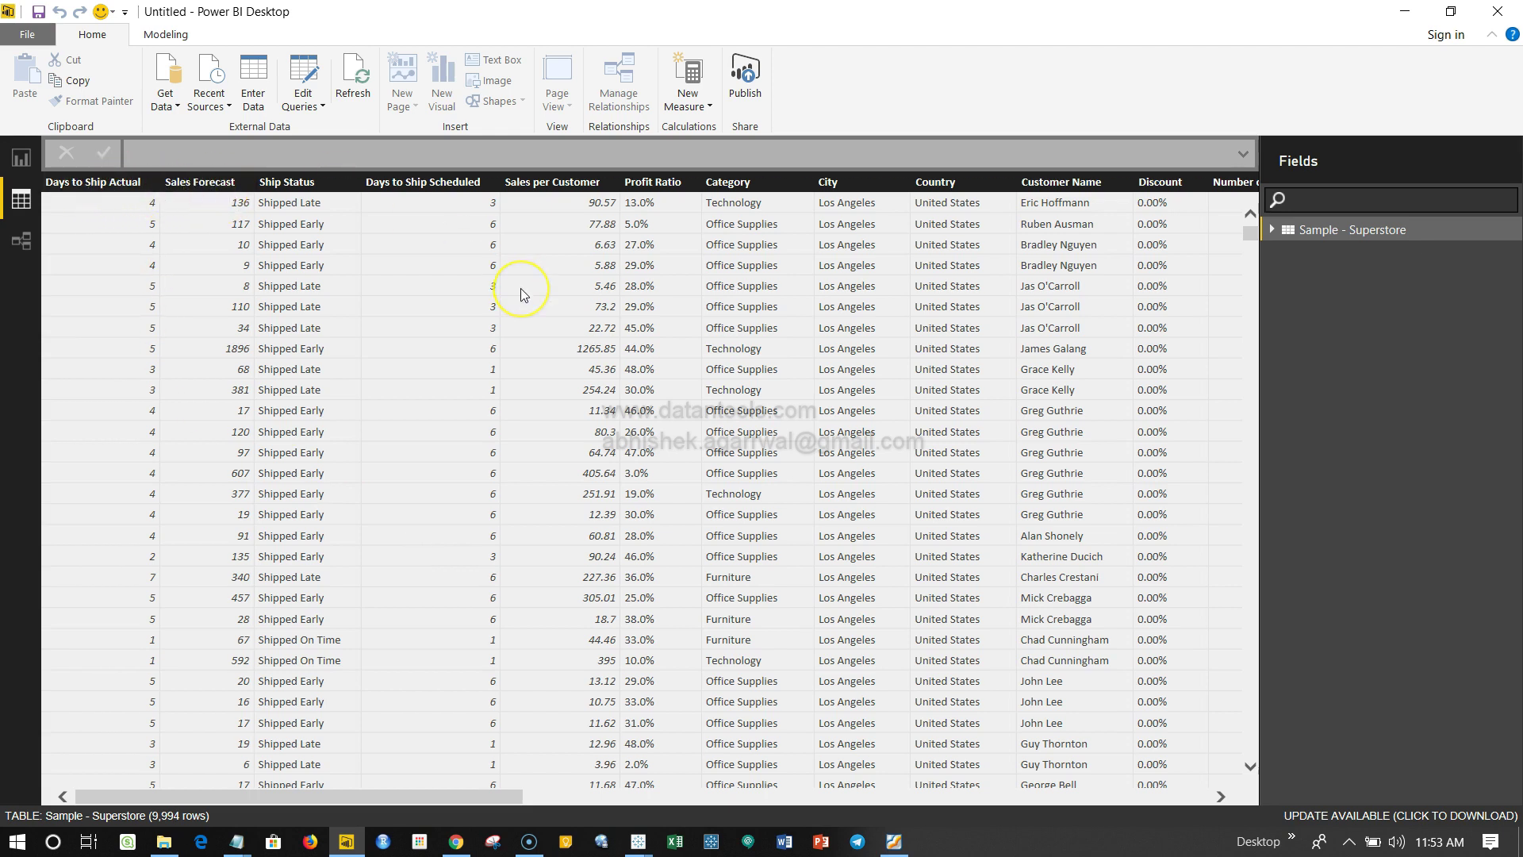
scroll(520, 288, right, 3)
scroll(520, 289, right, 10)
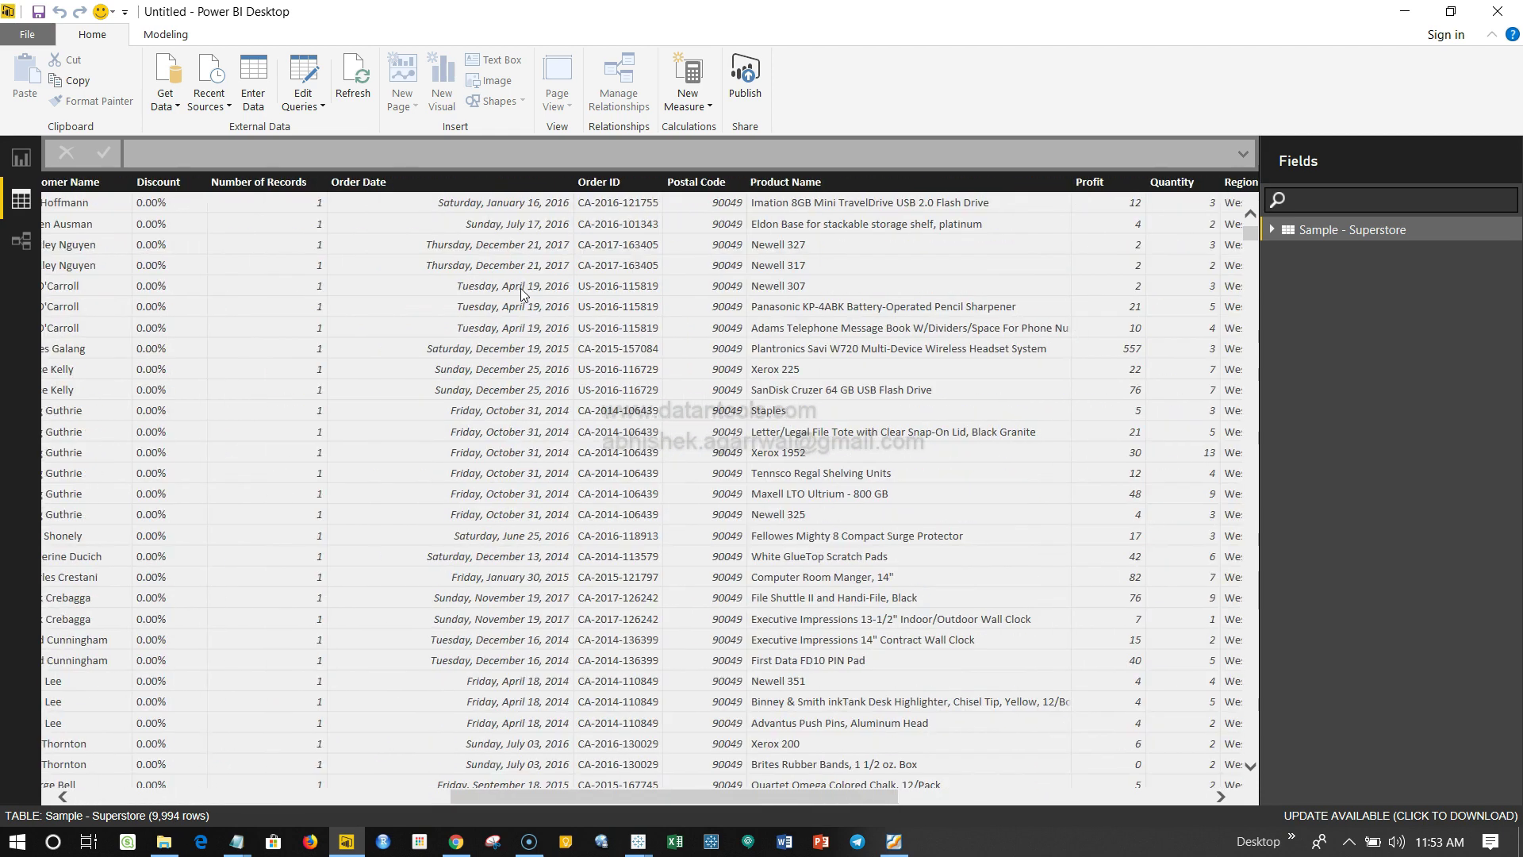
scroll(521, 288, right, 10)
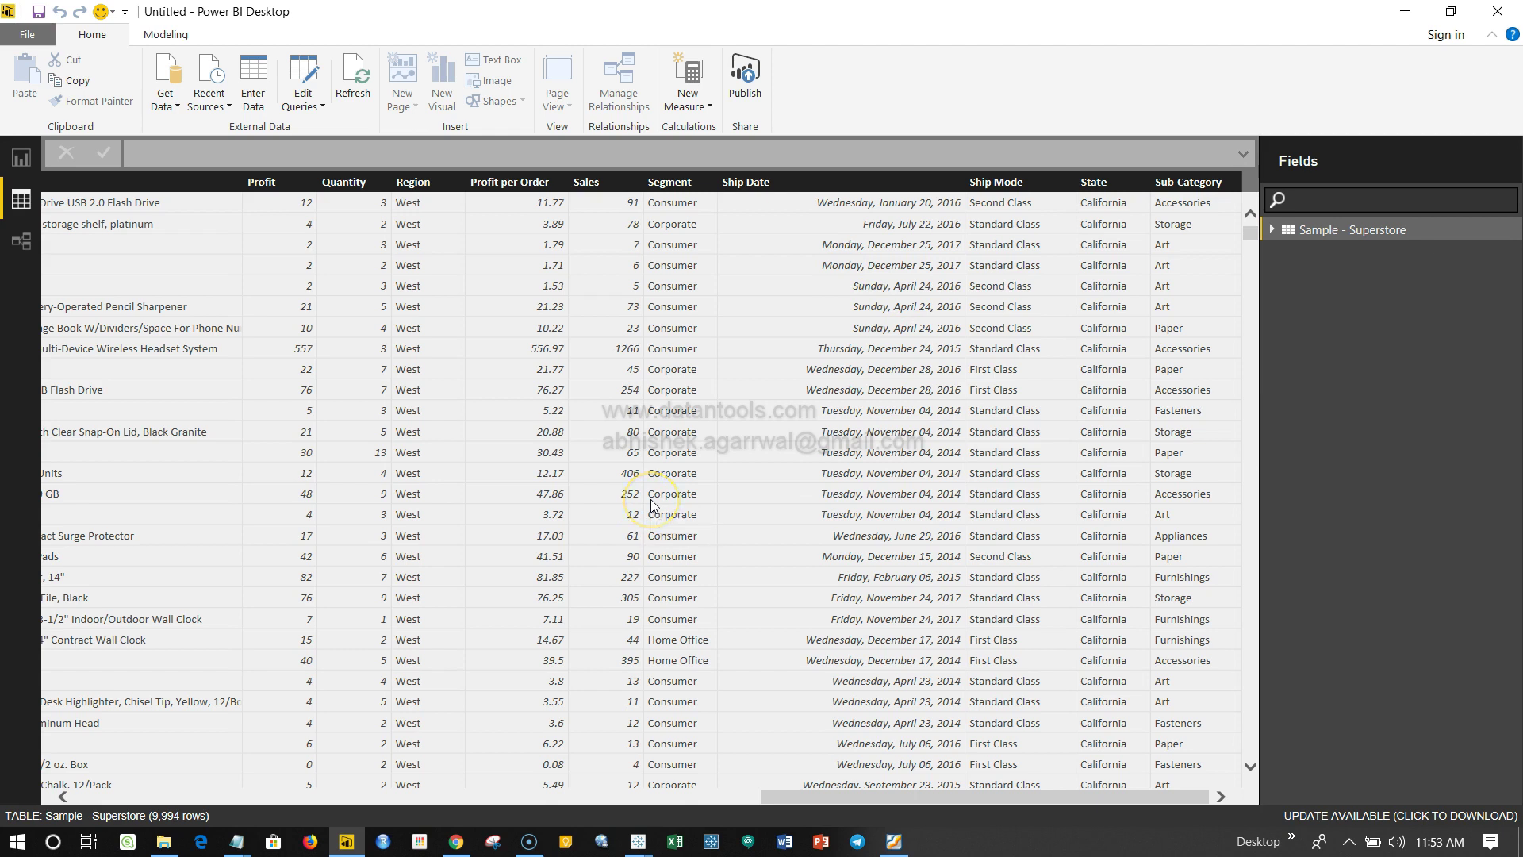
scroll(651, 501, left, 5)
scroll(651, 501, left, 5)
scroll(651, 501, left, 5)
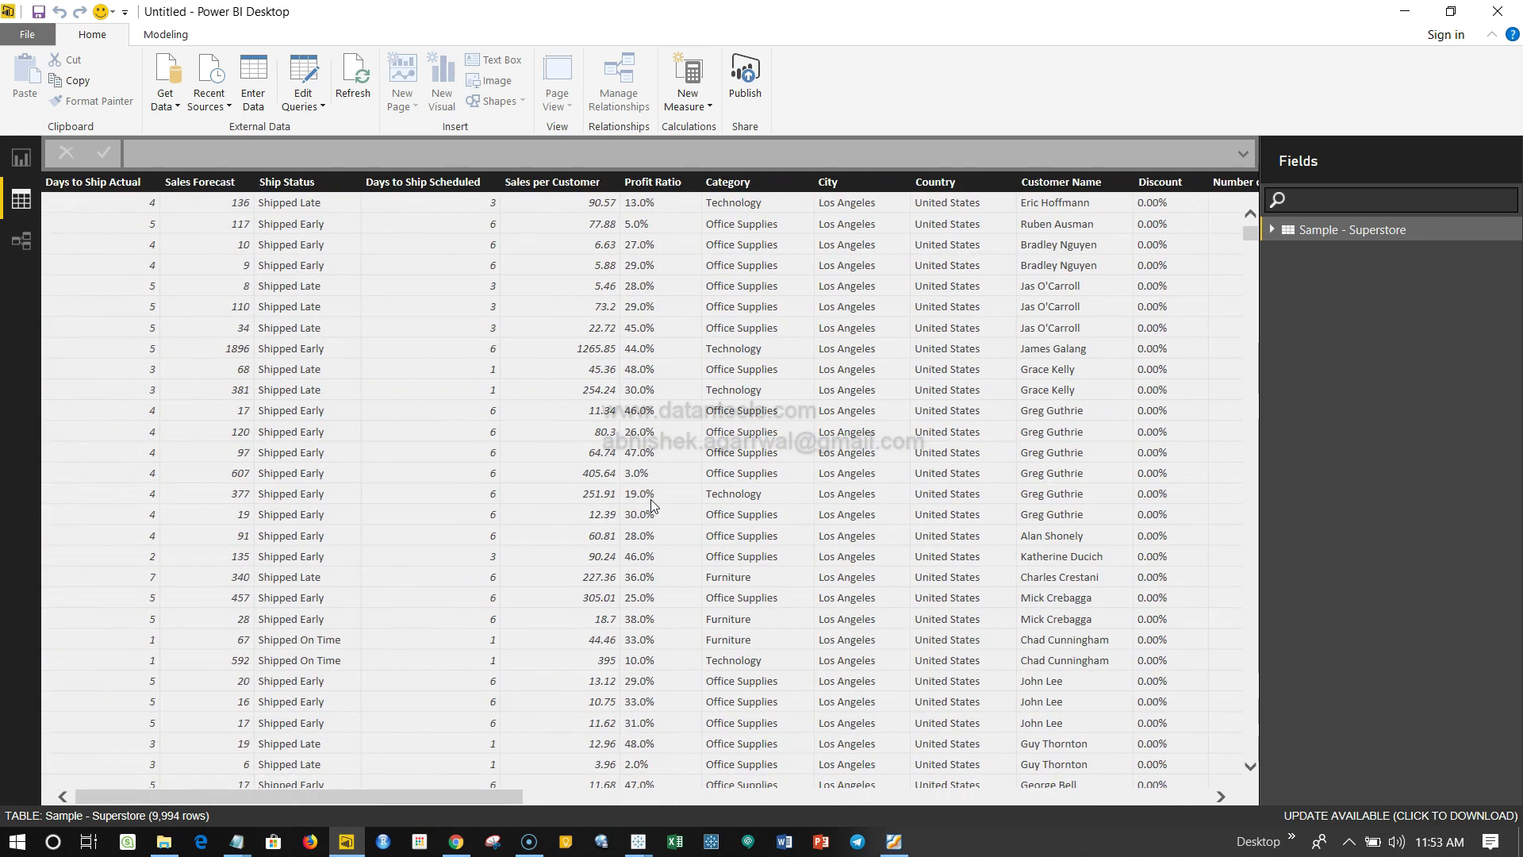
Enlarge the Superstore table card in Relationships view, then return to Report view.
click(21, 246)
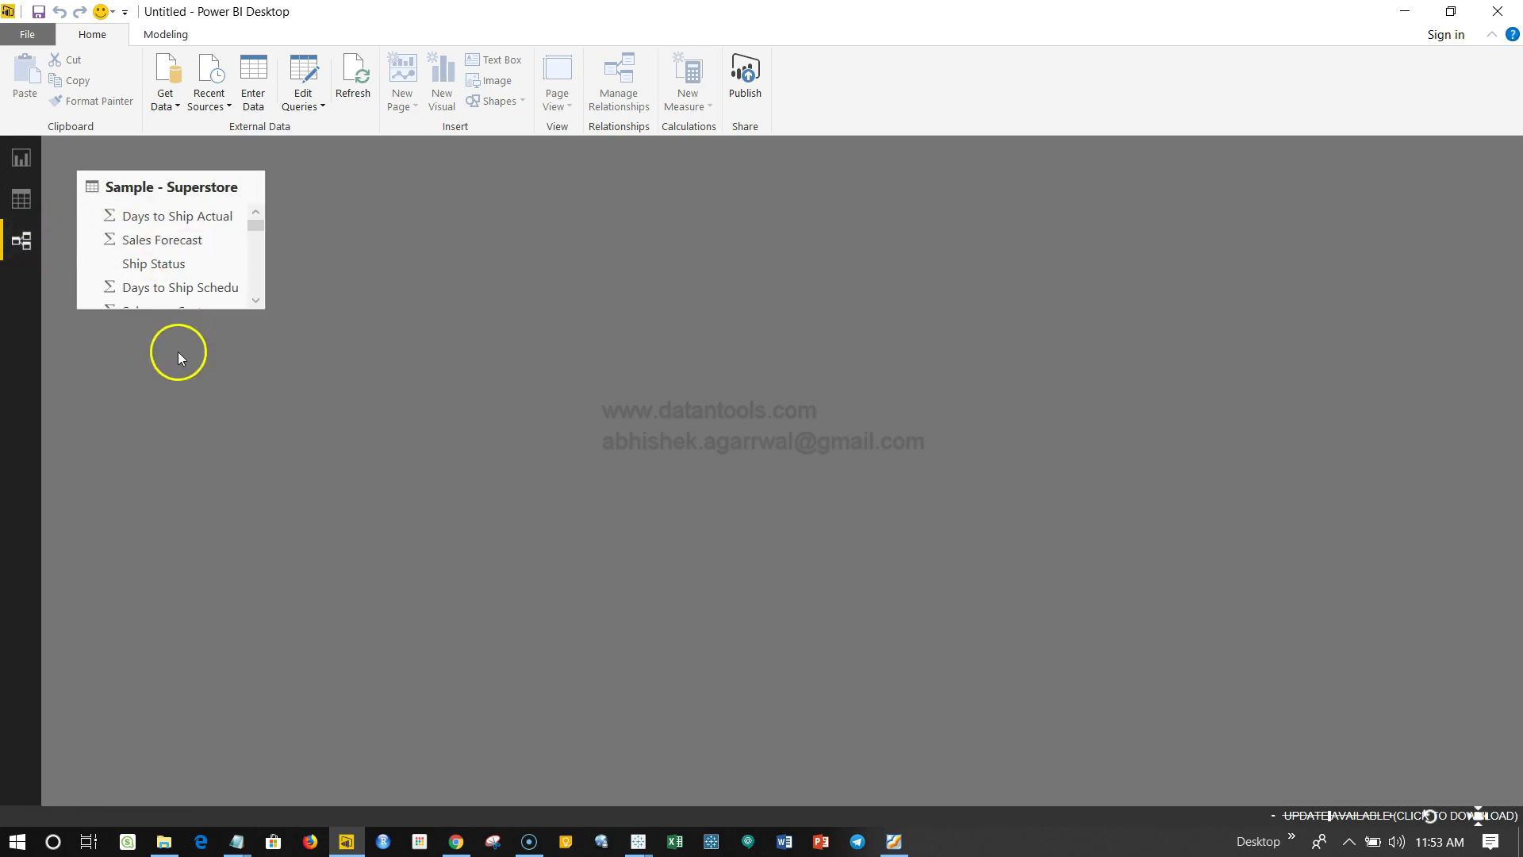
drag(195, 308, 199, 578)
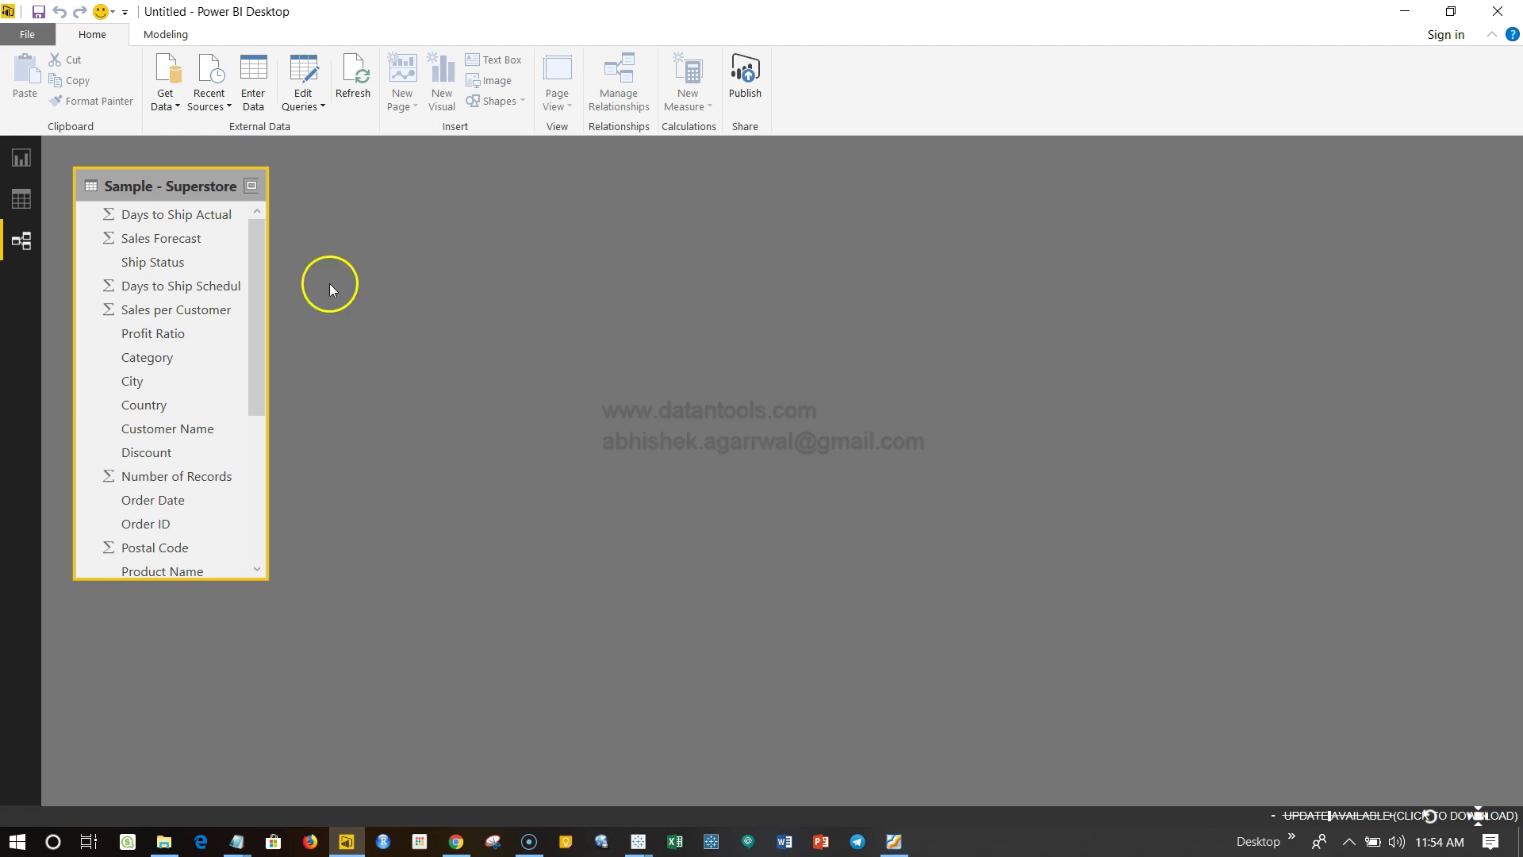
click(22, 158)
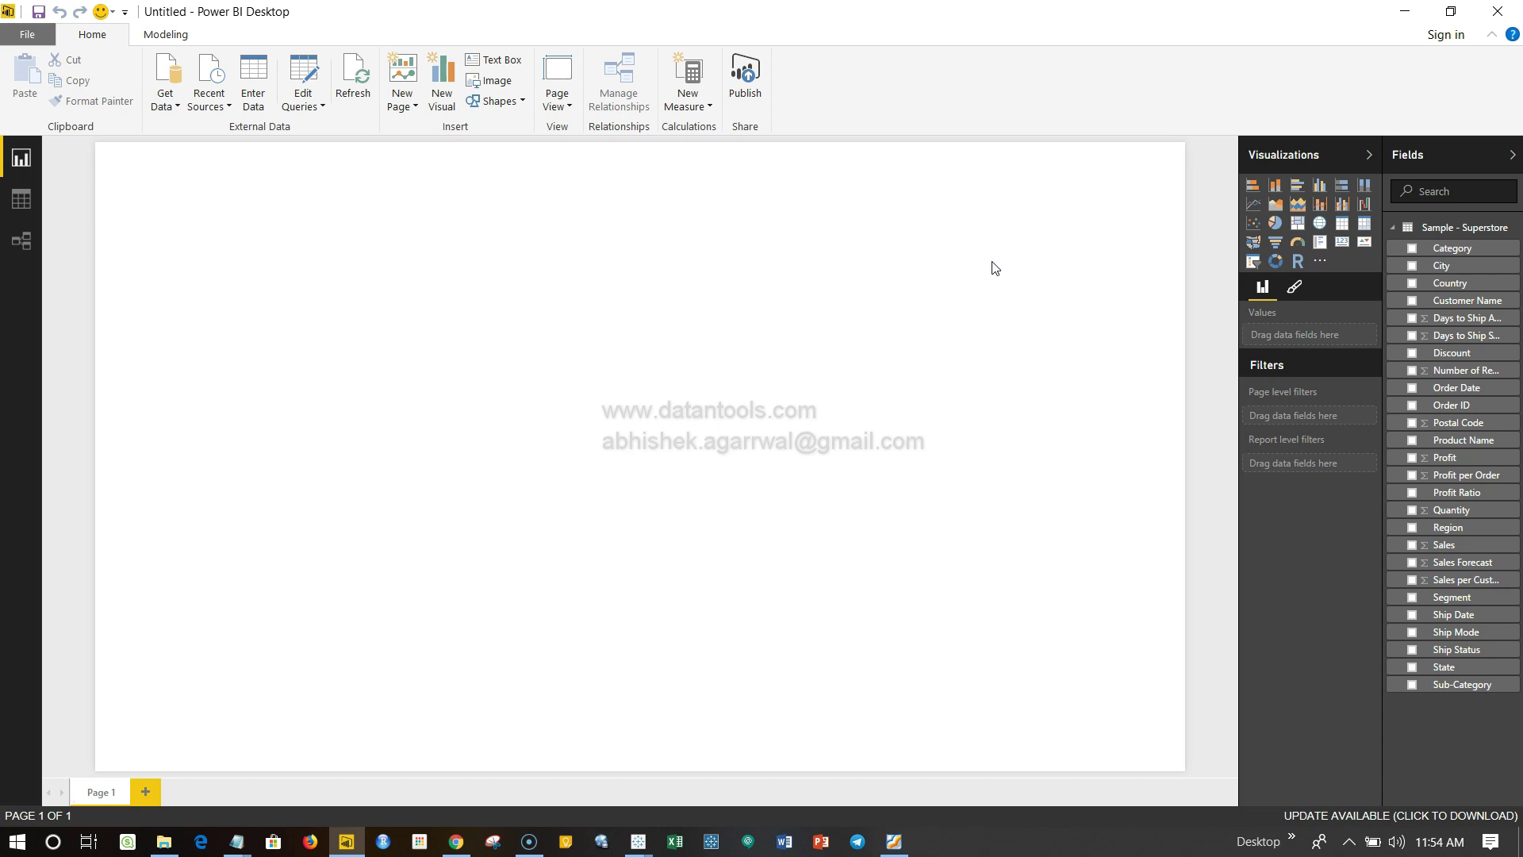
Create a stacked bar chart with Category on the axis and Sales as values.
click(1066, 410)
click(1258, 460)
click(1247, 189)
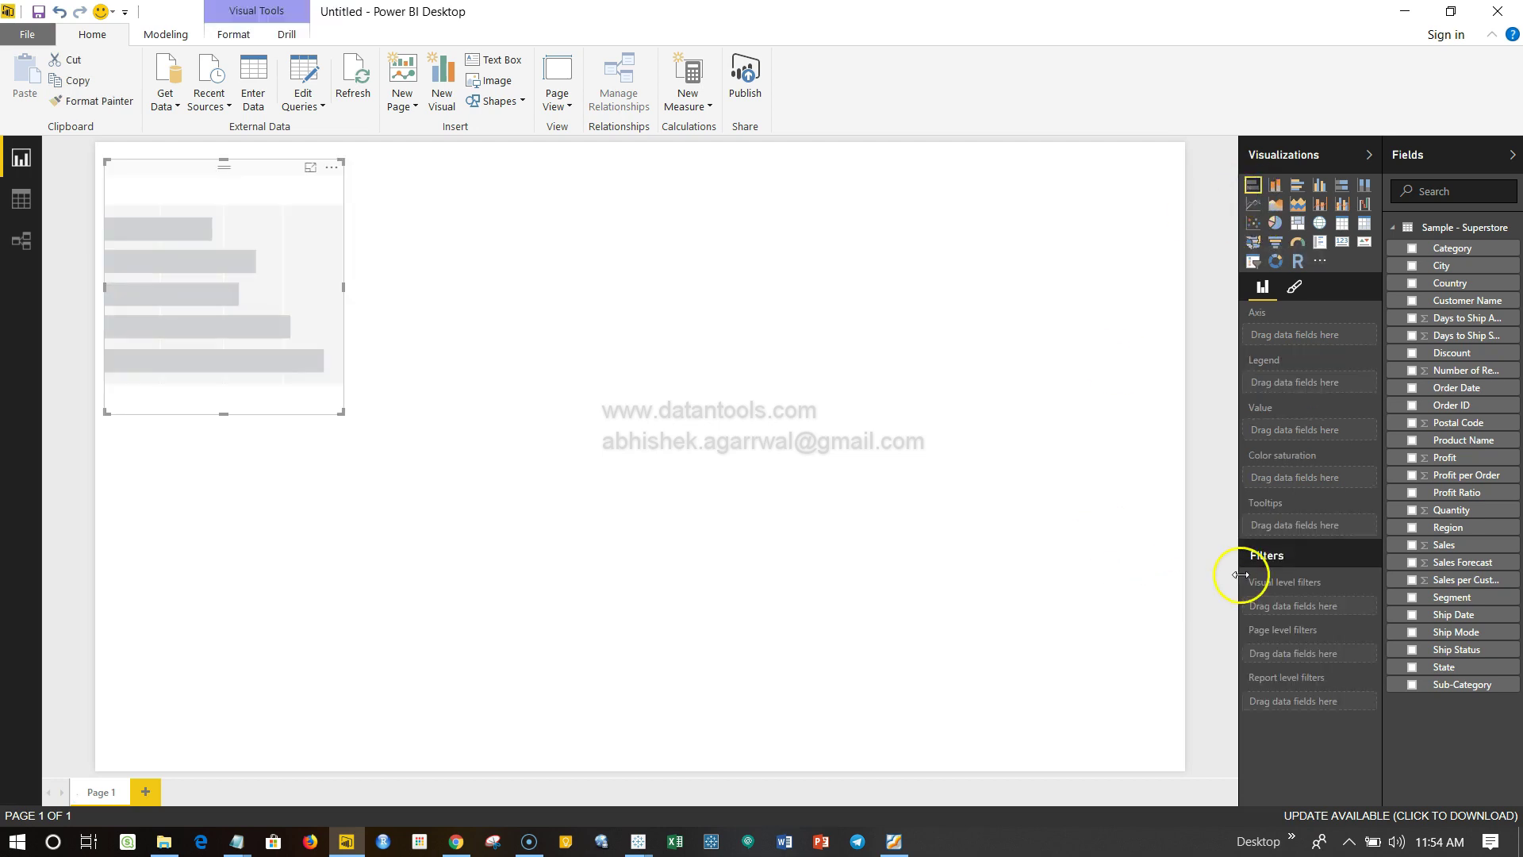
drag(1456, 257, 263, 313)
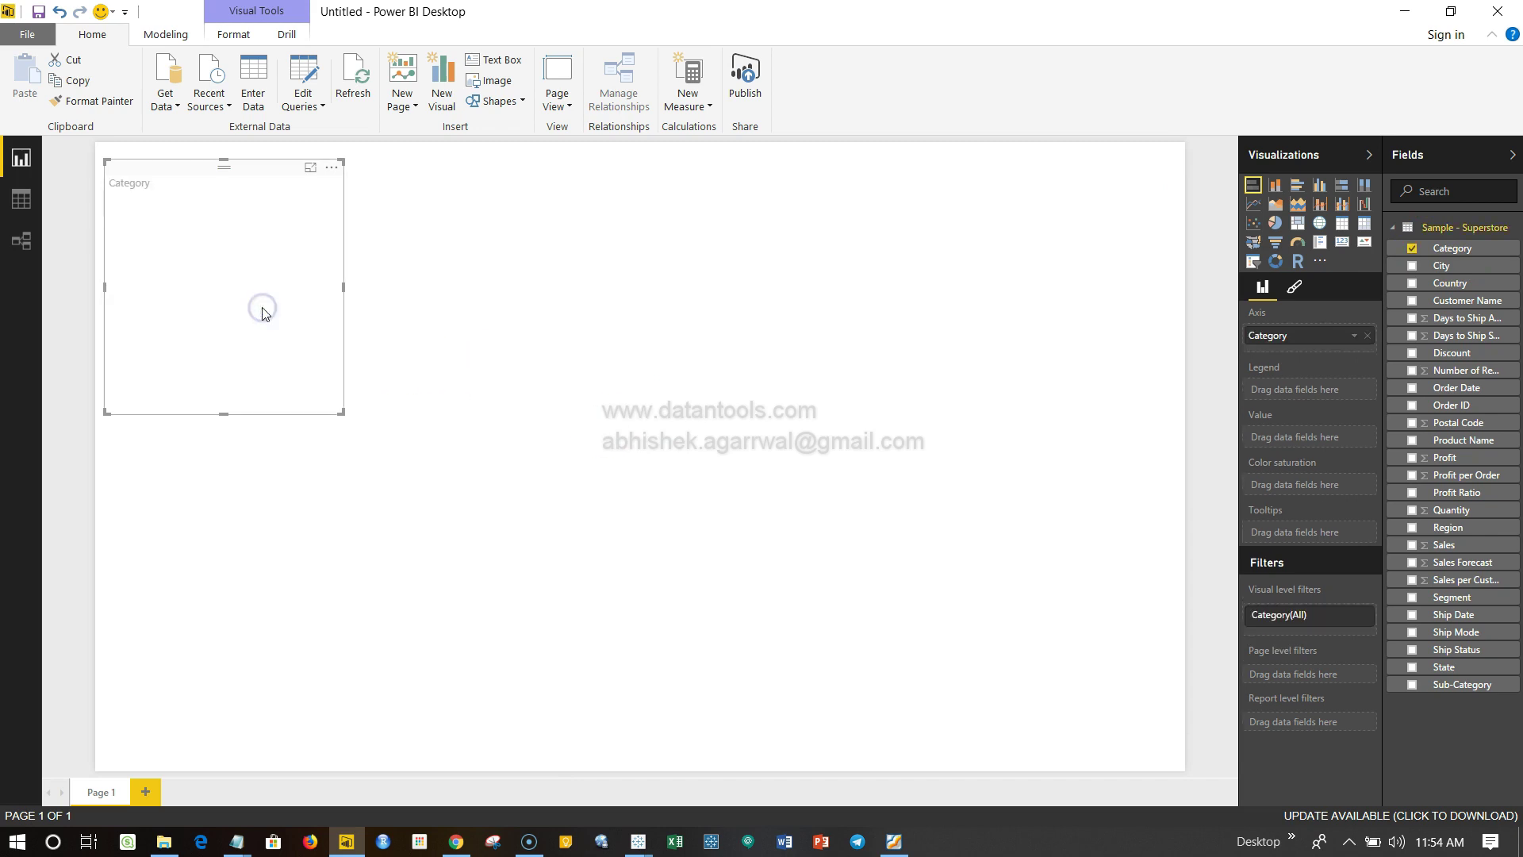
drag(1444, 544, 218, 313)
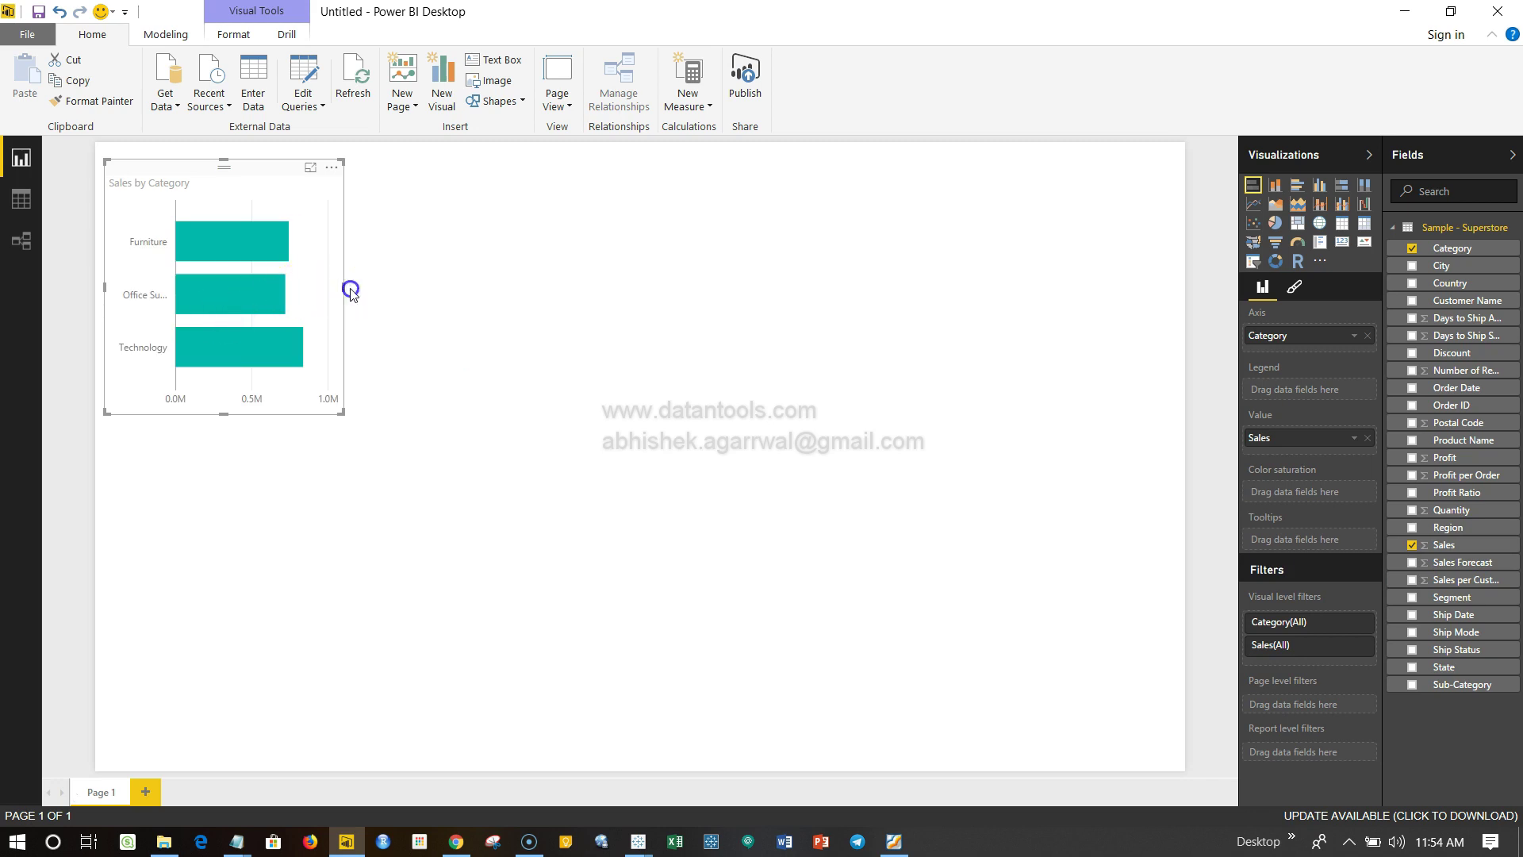
Widen the bar chart so the Furniture, Office Supplies and Technology labels fit.
drag(344, 287, 398, 287)
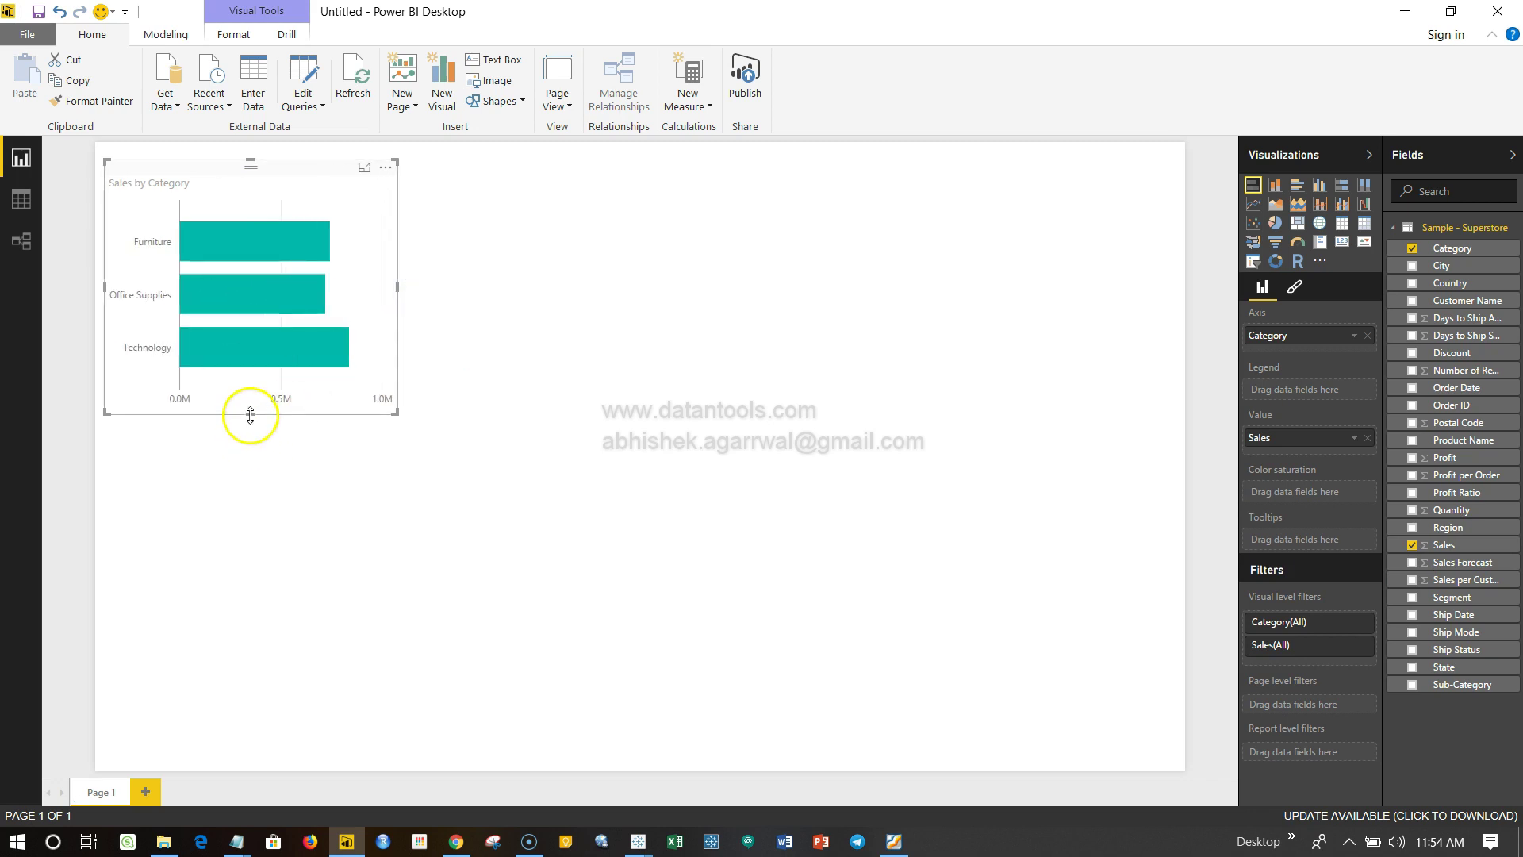
click(250, 427)
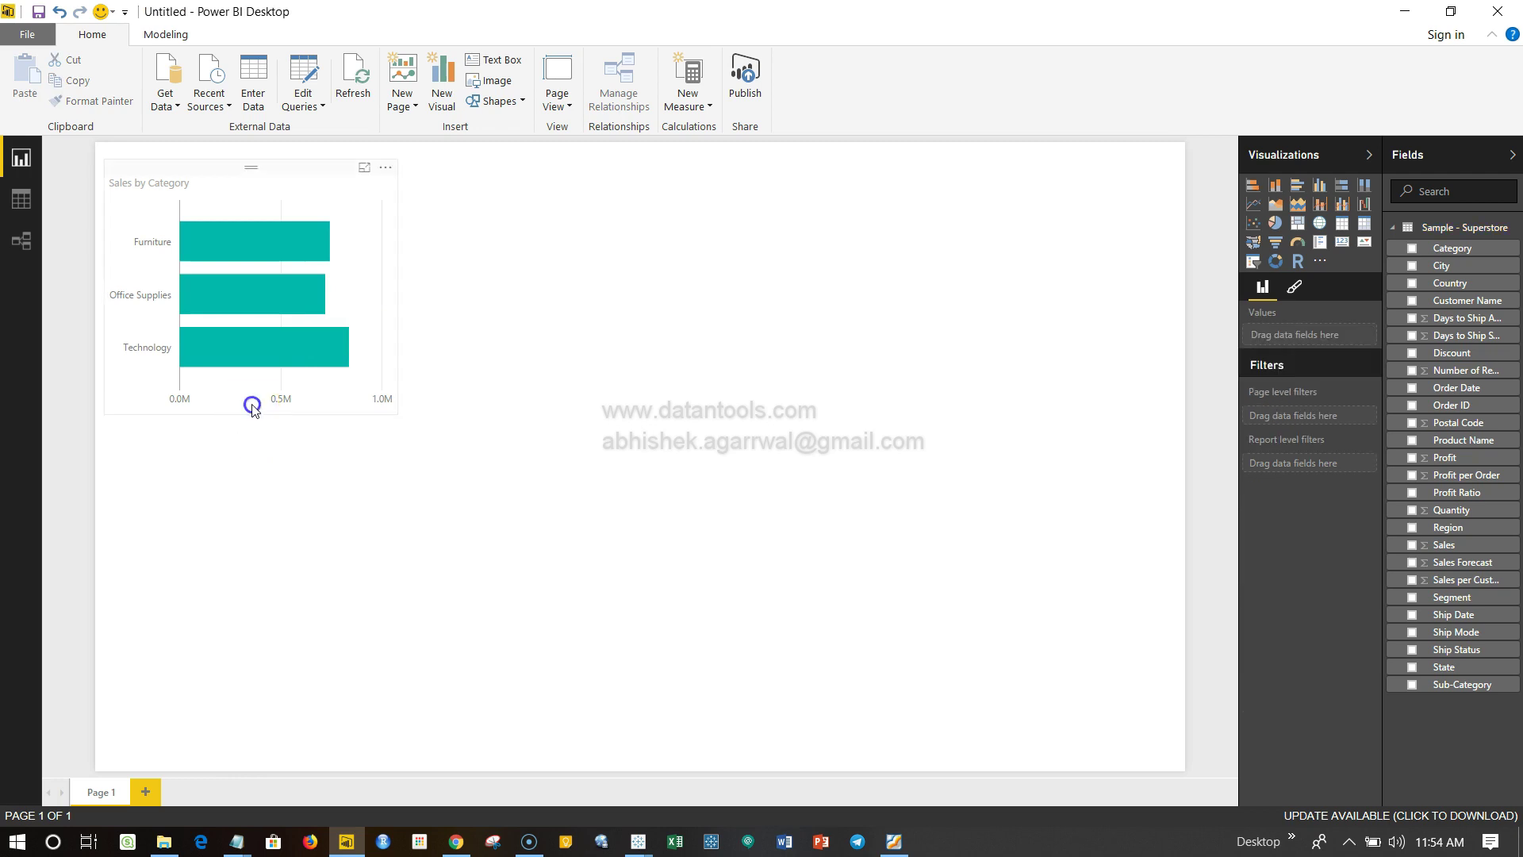
click(252, 405)
drag(298, 378, 446, 436)
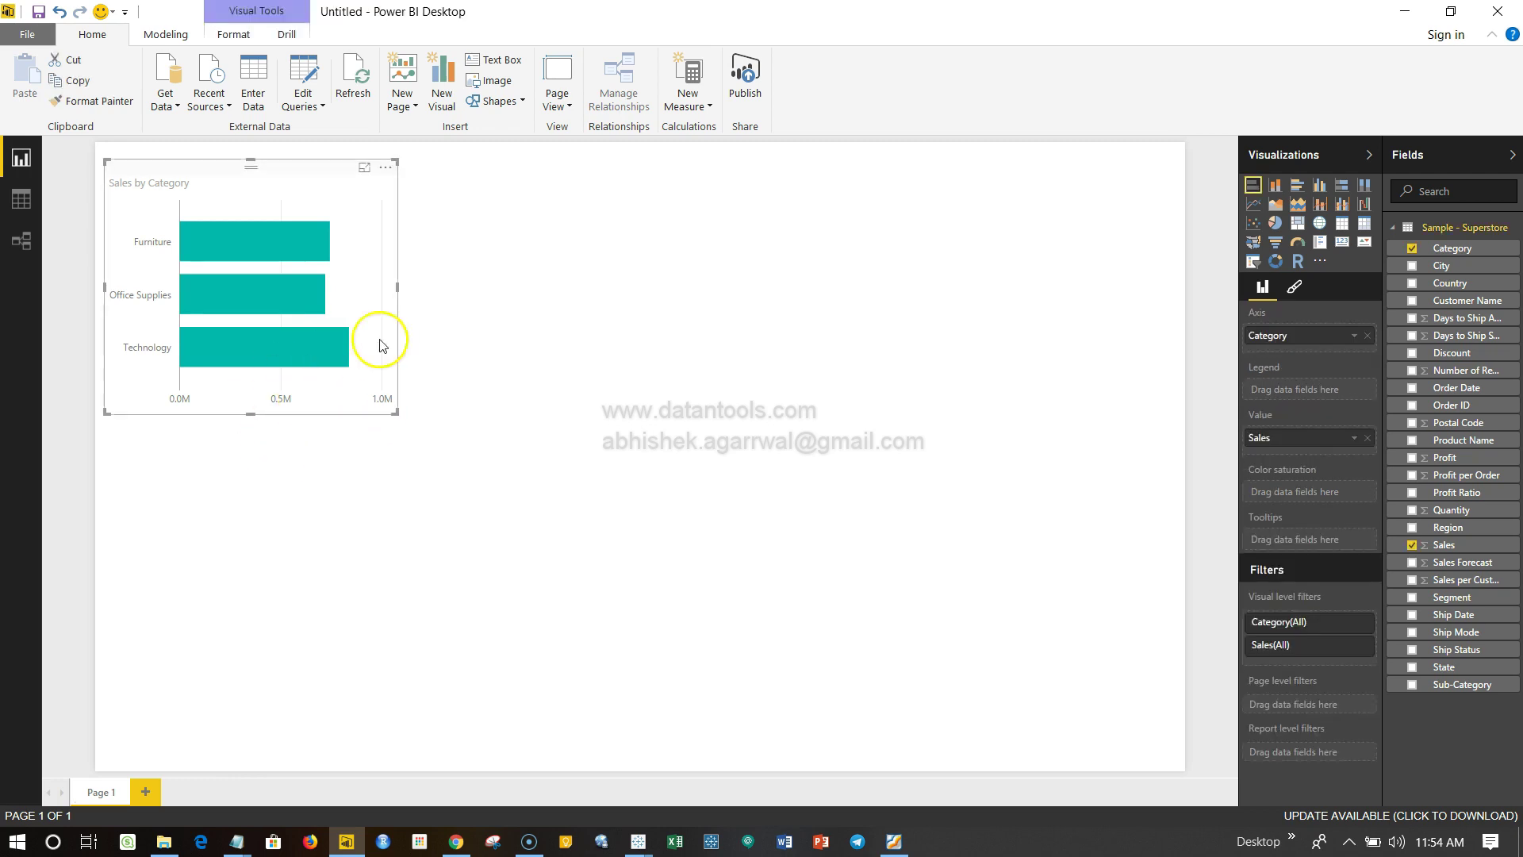